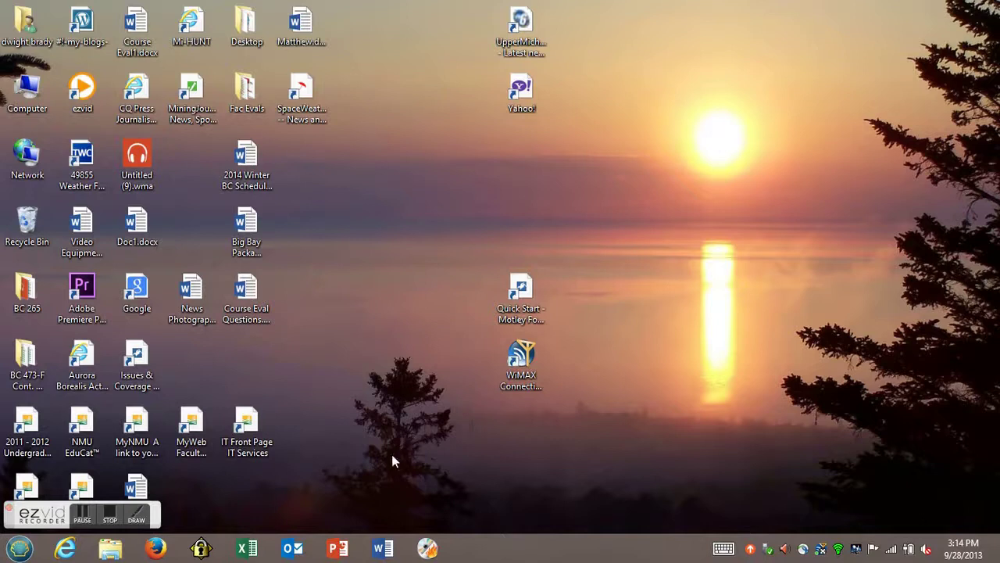
Open Clinical Sciences PKG SCRIPT.docx in Word, read through the two-column script and close the document.
click(380, 546)
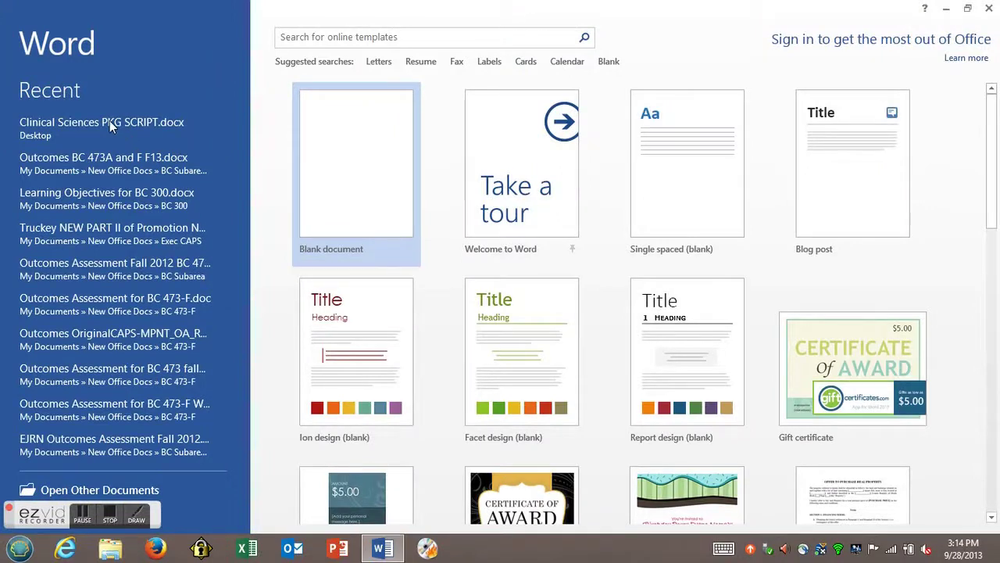
click(110, 122)
click(106, 127)
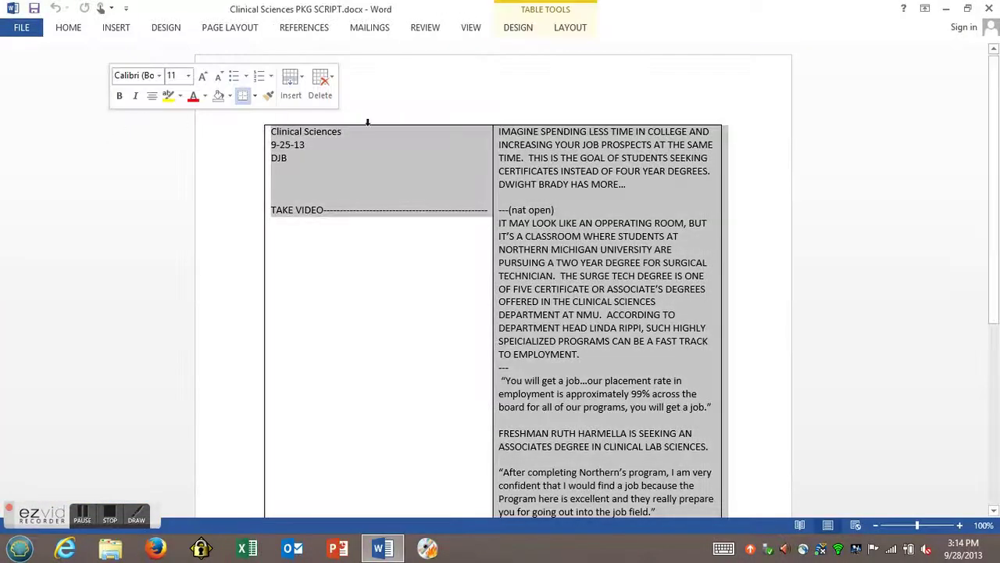
click(588, 95)
click(469, 257)
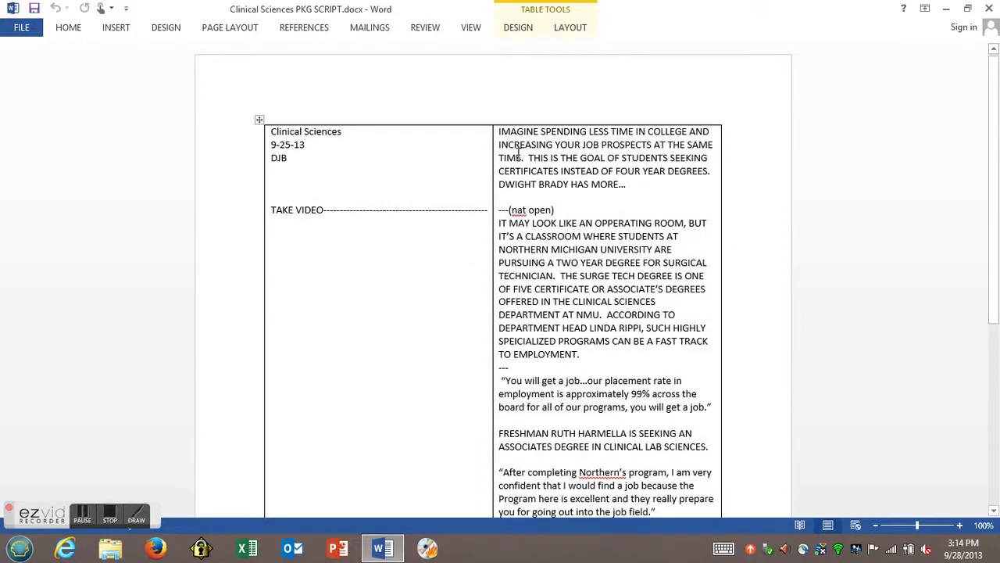
mouse_move(997, 232)
mouse_down()
mouse_move(997, 341)
mouse_move(994, 245)
mouse_up()
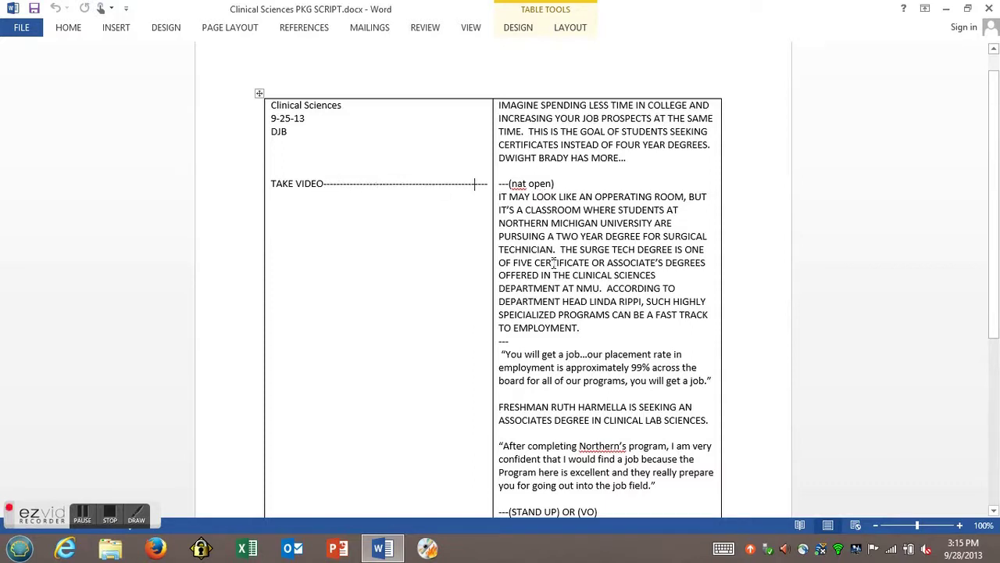
click(989, 8)
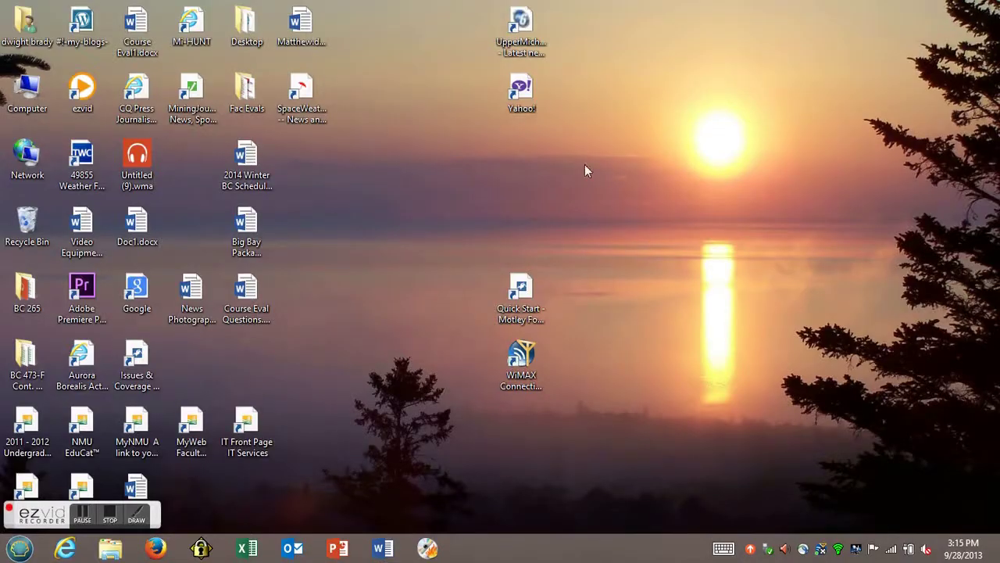
In File Explorer, open the PRIVATE folder on the CAM_SD (D:) memory card.
click(17, 551)
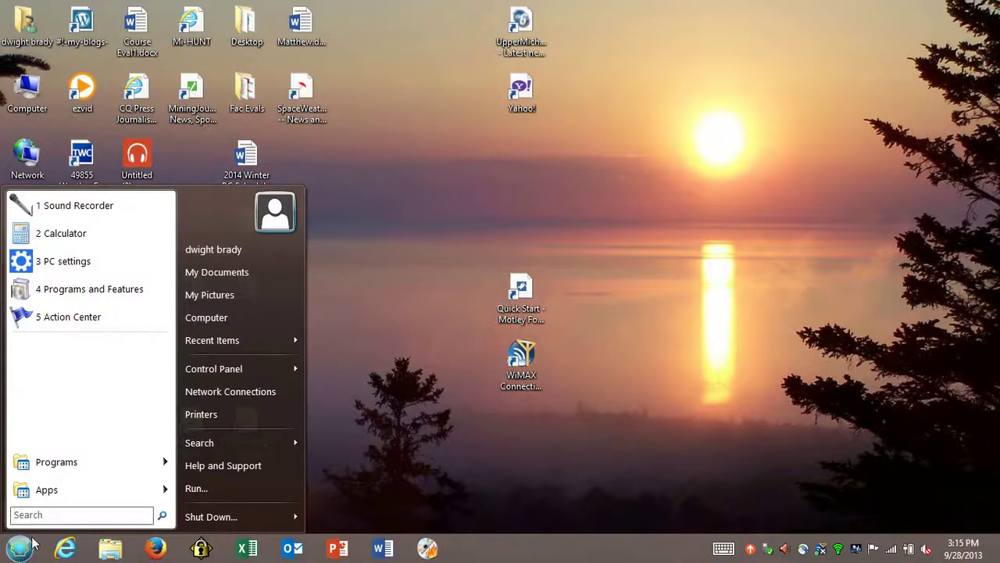
click(216, 317)
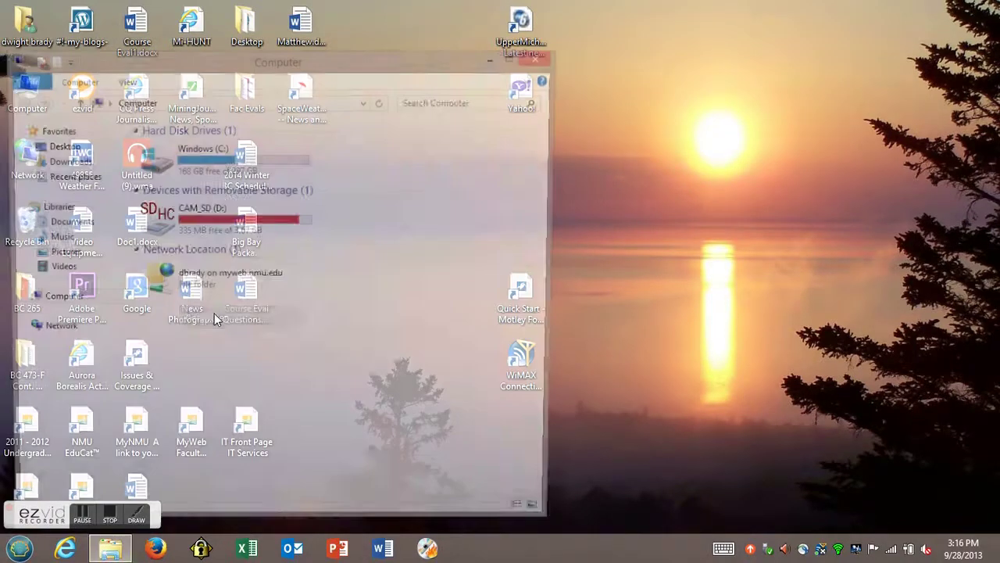
double_click(201, 224)
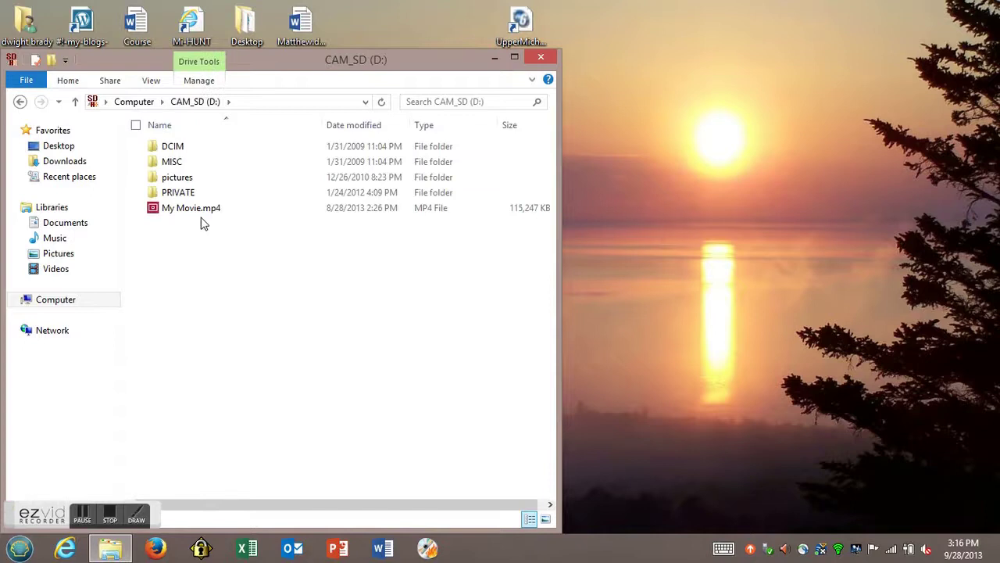
click(181, 195)
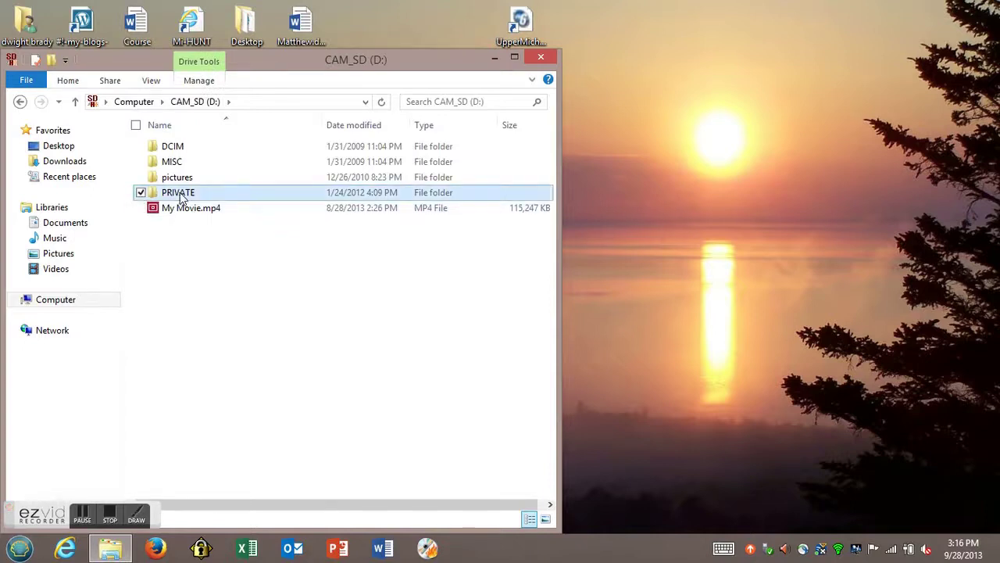
double_click(180, 194)
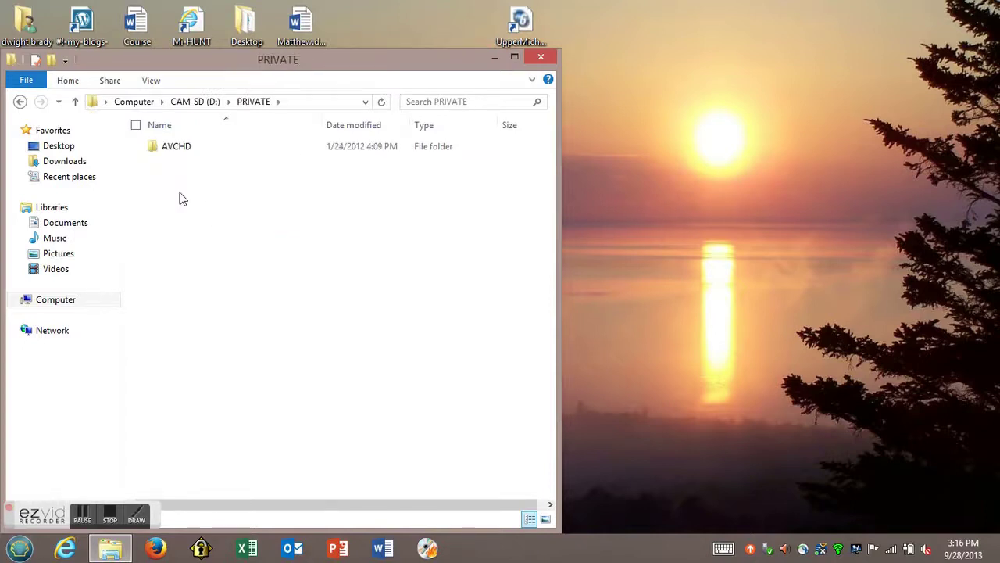
Copy the AVCHD folder from the card's PRIVATE folder.
right_click(196, 154)
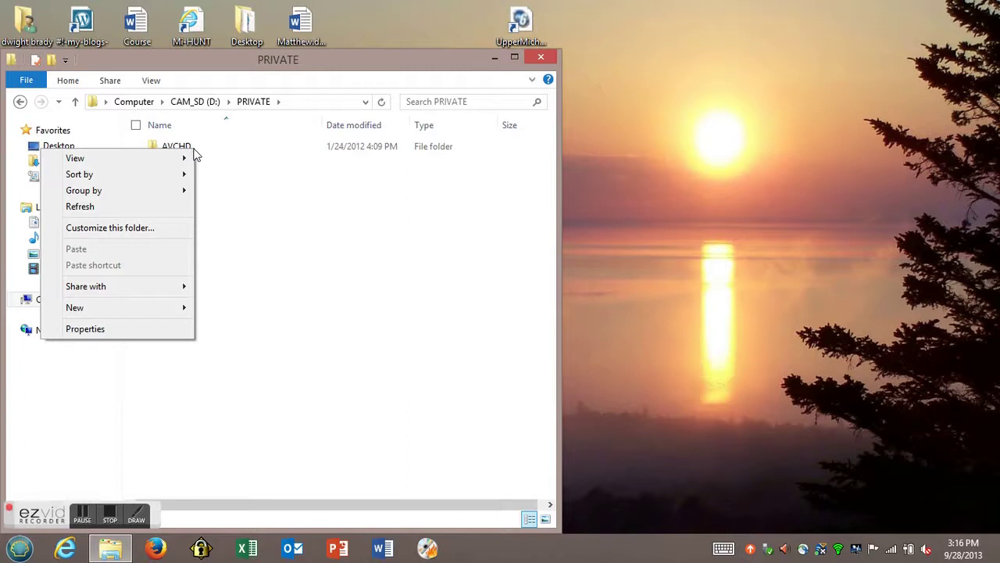
mouse_move(143, 164)
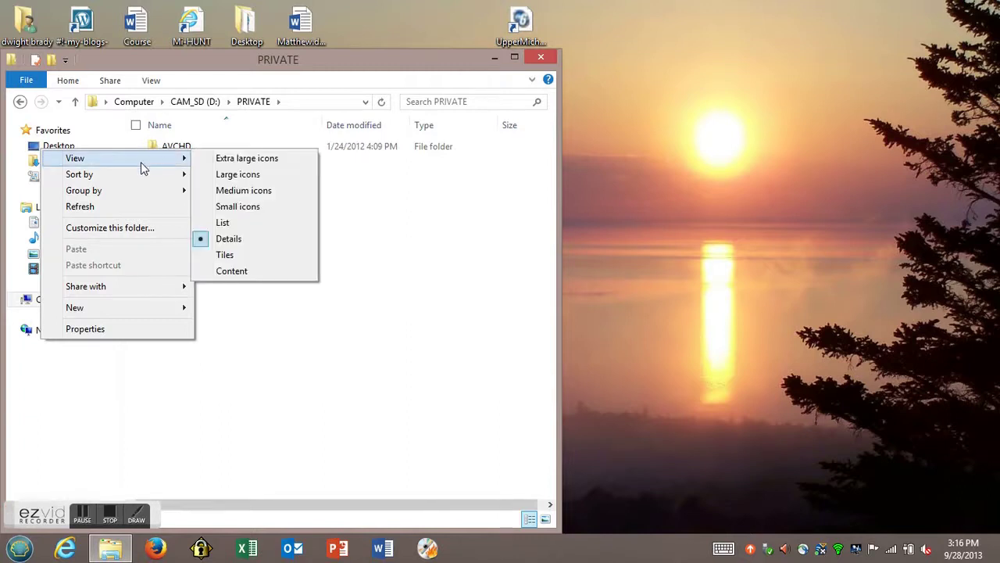
click(368, 207)
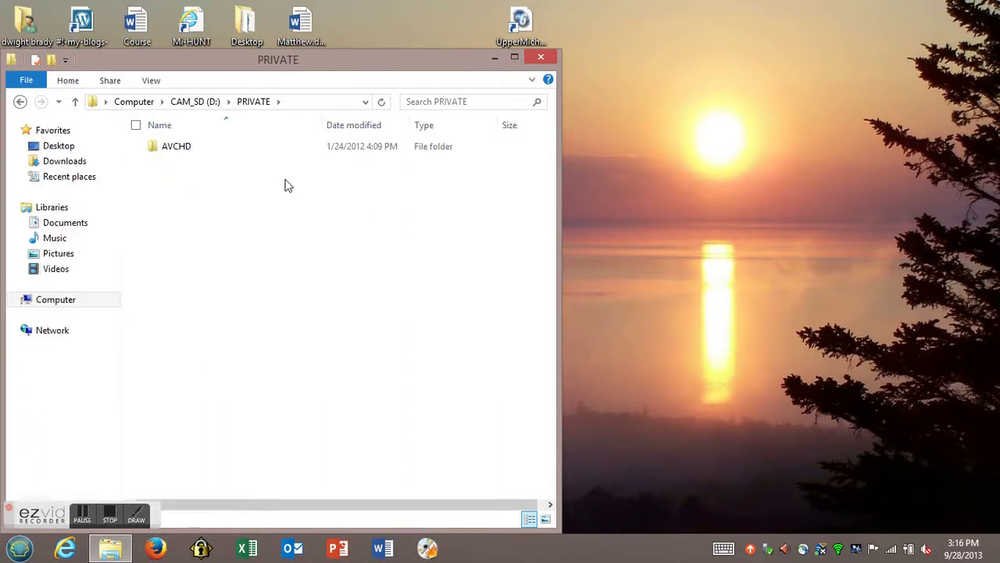
right_click(164, 150)
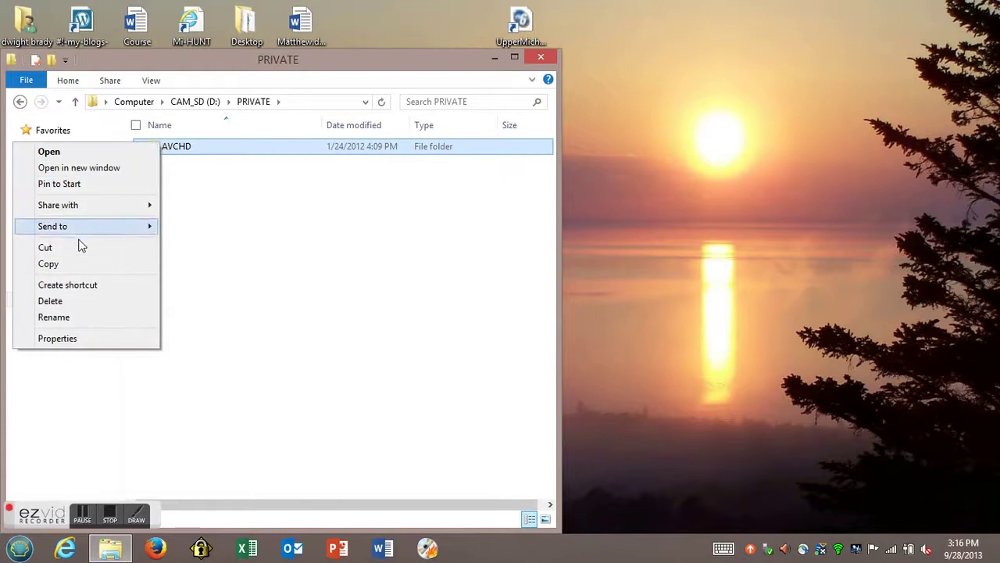
click(82, 267)
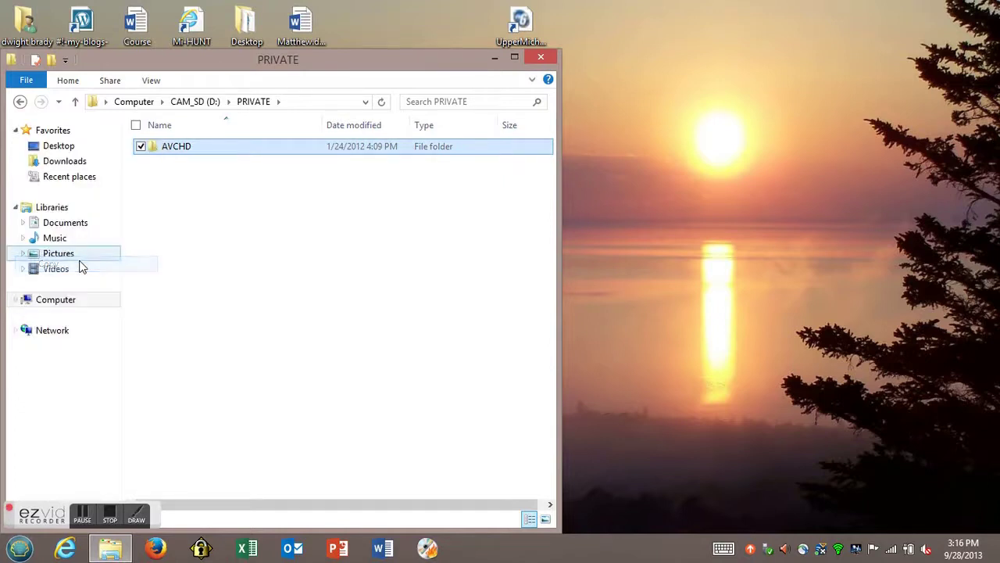
Open the BC 200 folder inside My Videos in the user's profile on the Windows (C:) drive.
click(56, 300)
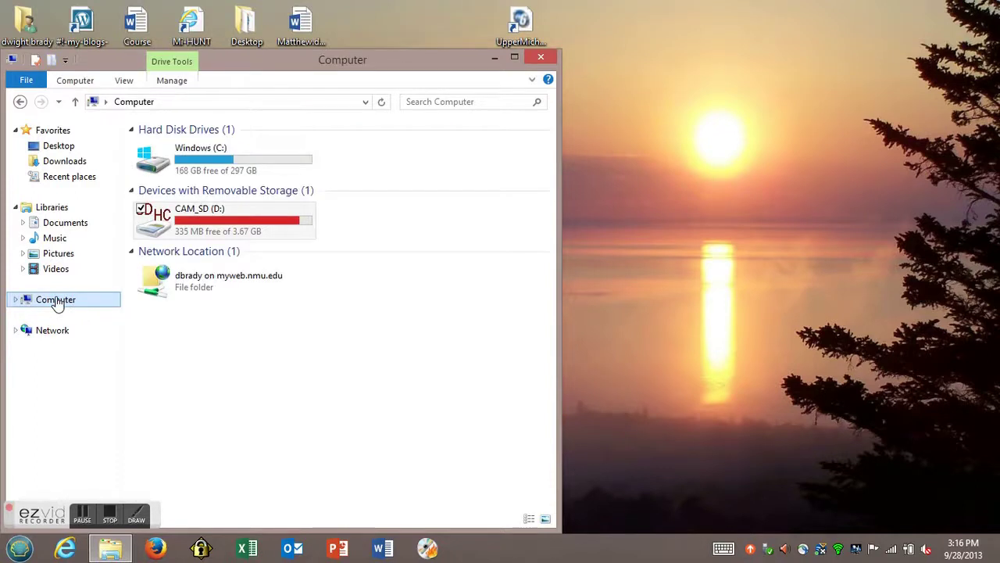
double_click(222, 151)
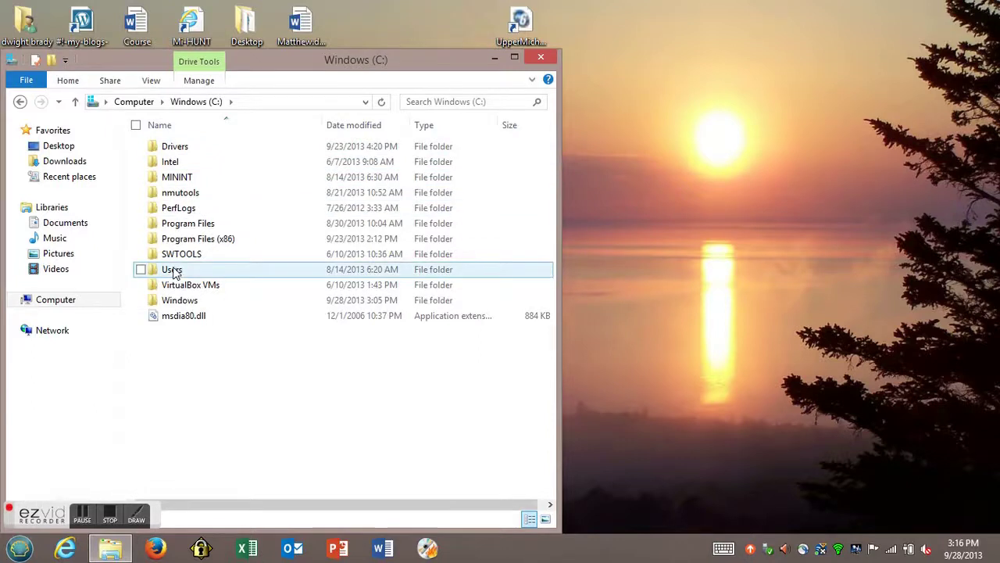
double_click(174, 270)
double_click(188, 163)
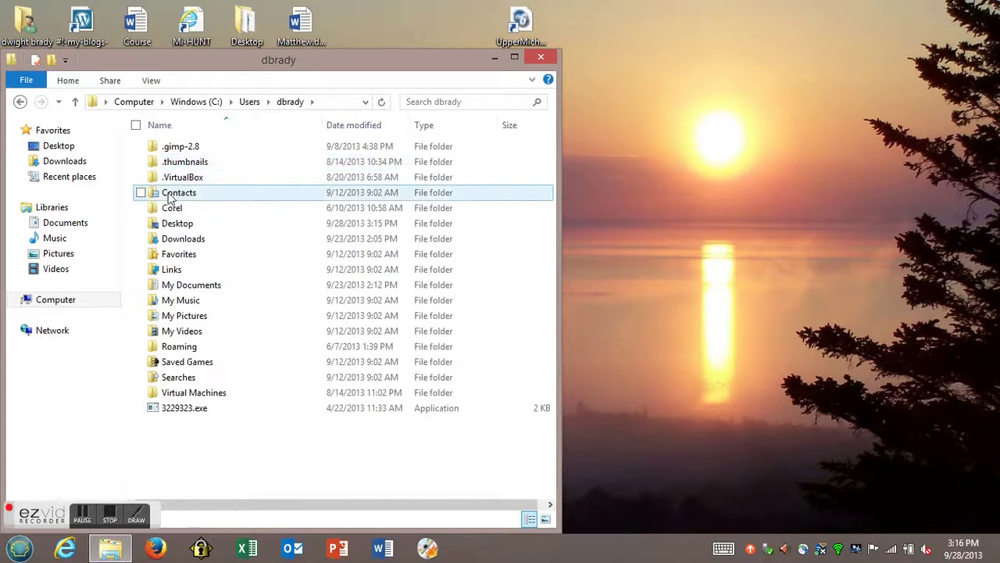
double_click(197, 332)
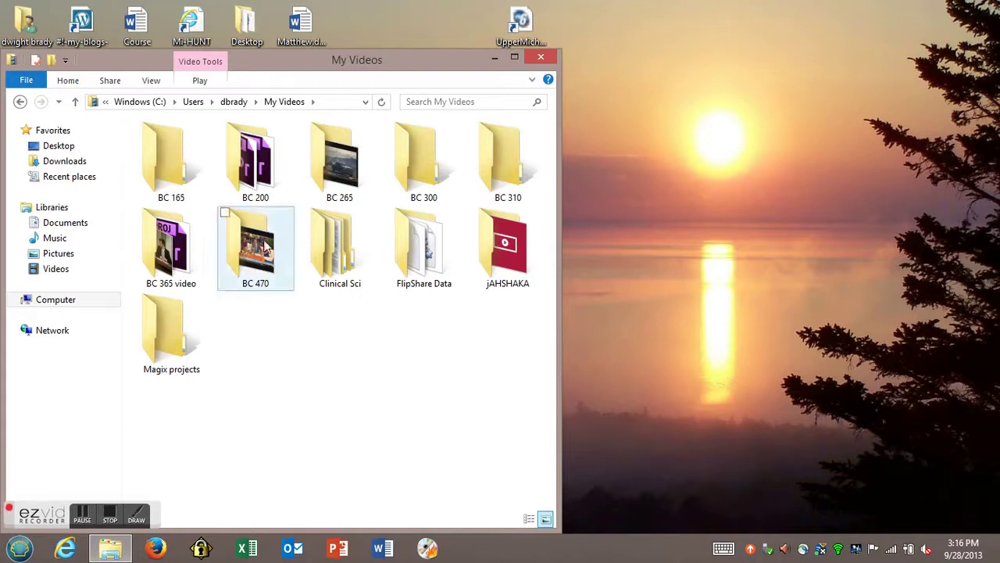
mouse_move(258, 184)
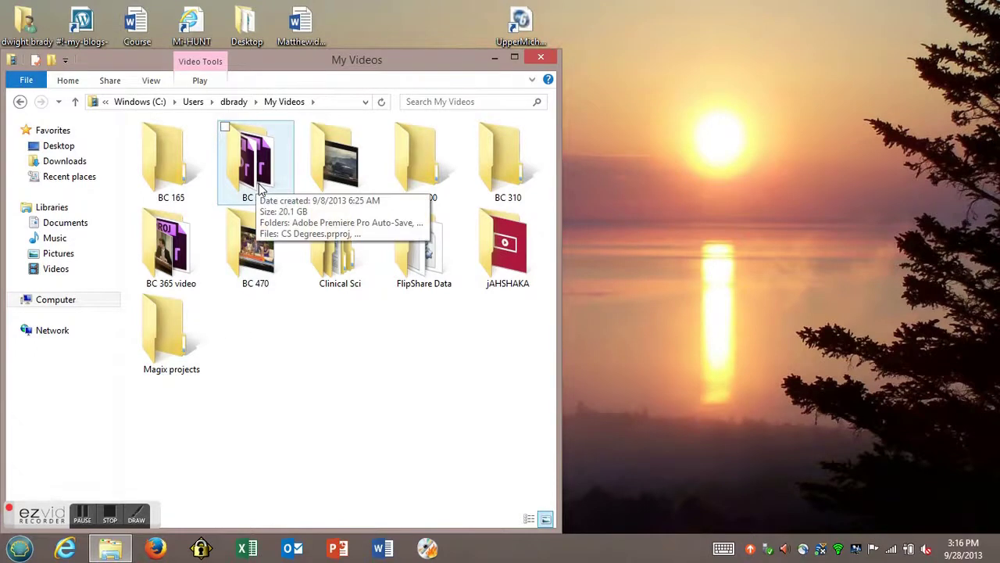
click(258, 184)
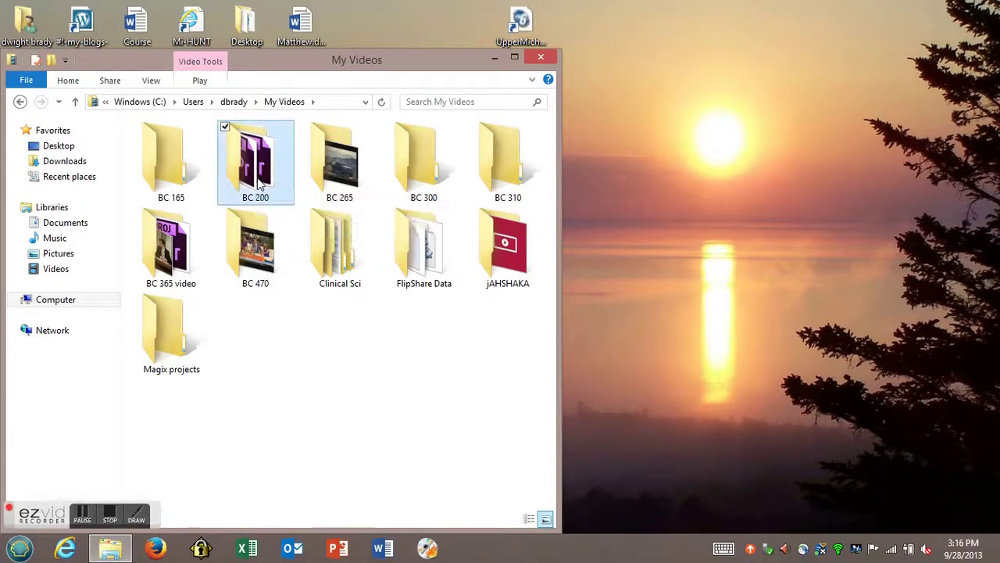
double_click(259, 181)
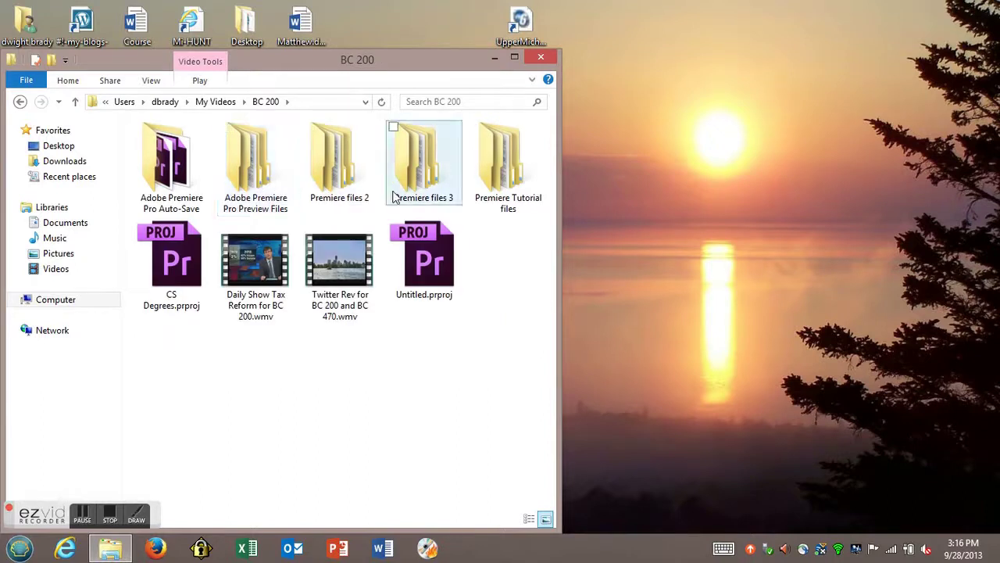
Try to paste the copied AVCHD folder into the BC 200 folder and close the Explorer window.
right_click(251, 432)
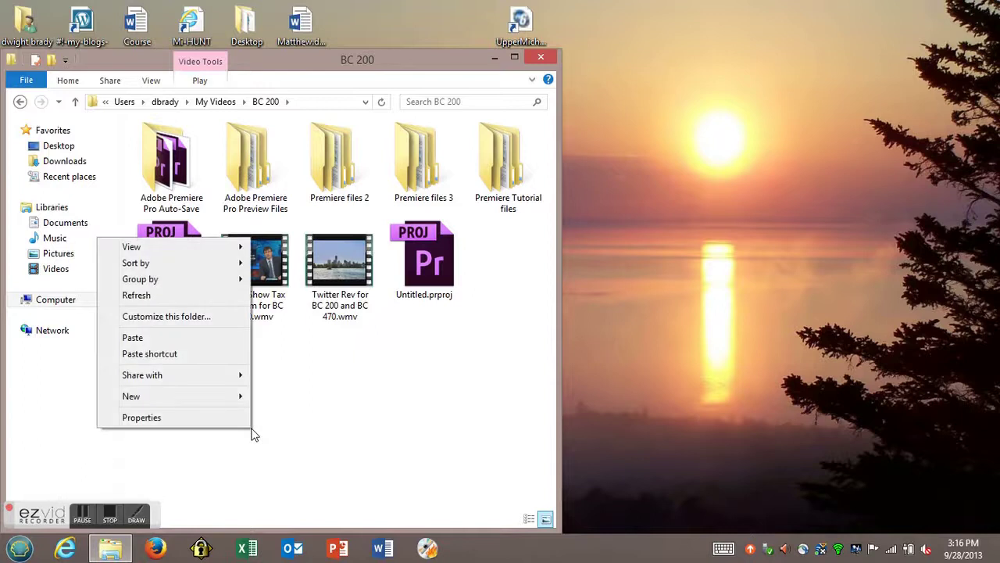
click(386, 359)
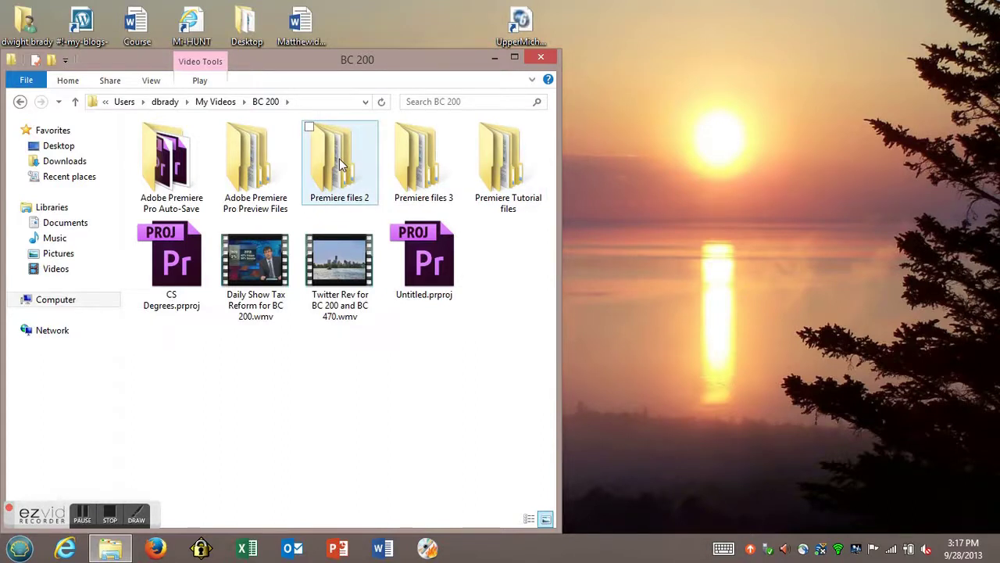
right_click(230, 364)
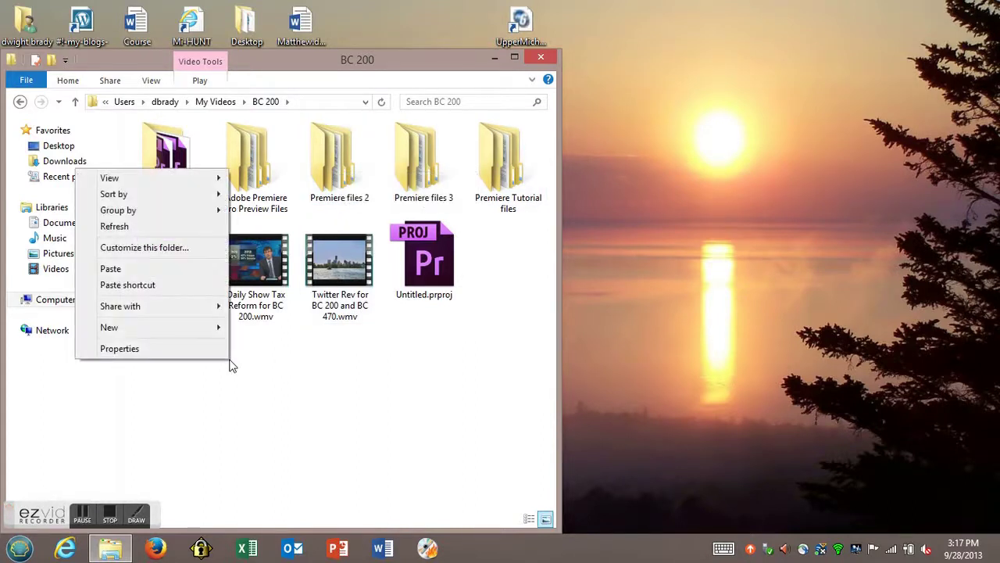
click(159, 274)
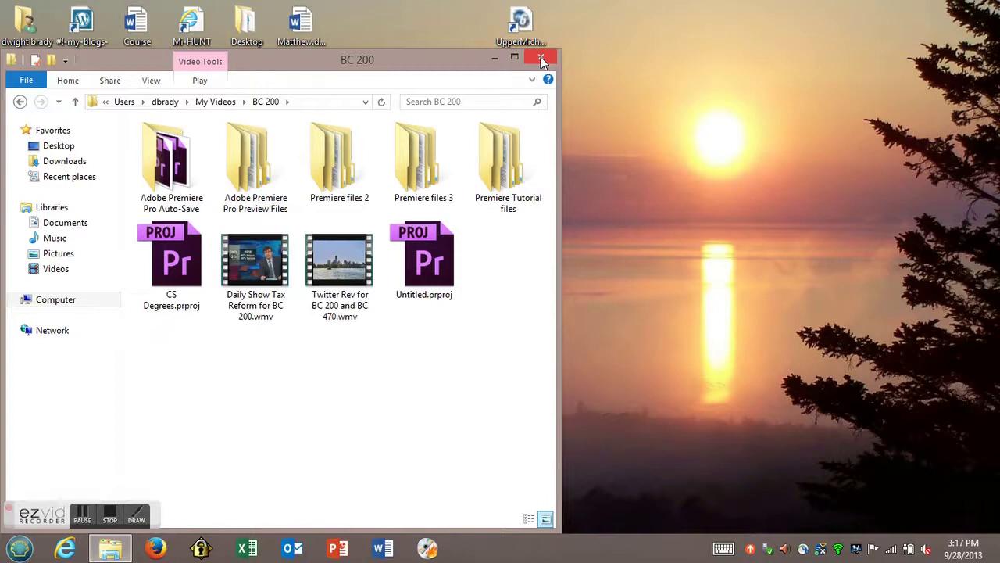
click(542, 59)
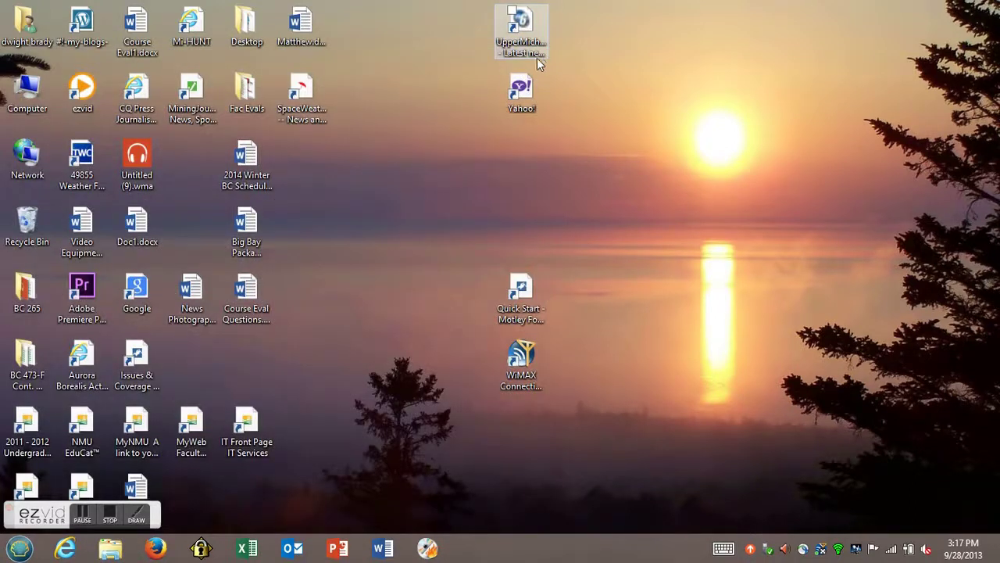
Launch Adobe Premiere Pro CC and open the recent project CS Degrees, dismissing the request to link missing media.
click(81, 291)
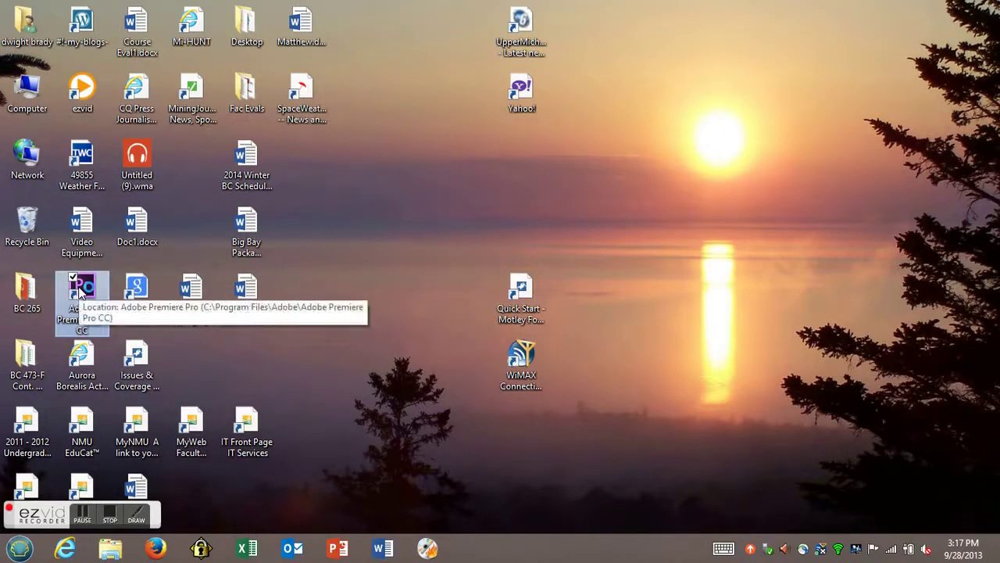
double_click(80, 290)
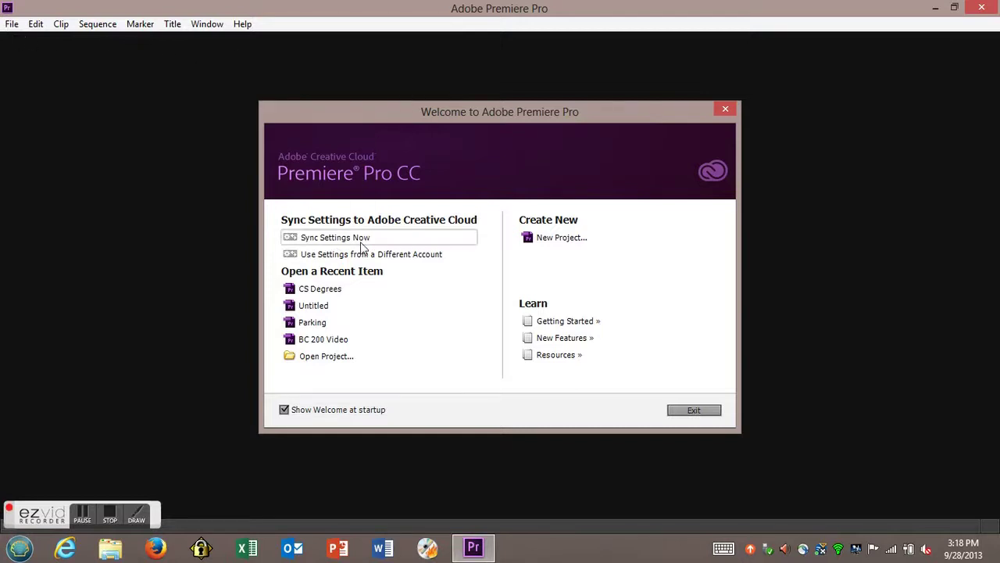
click(308, 290)
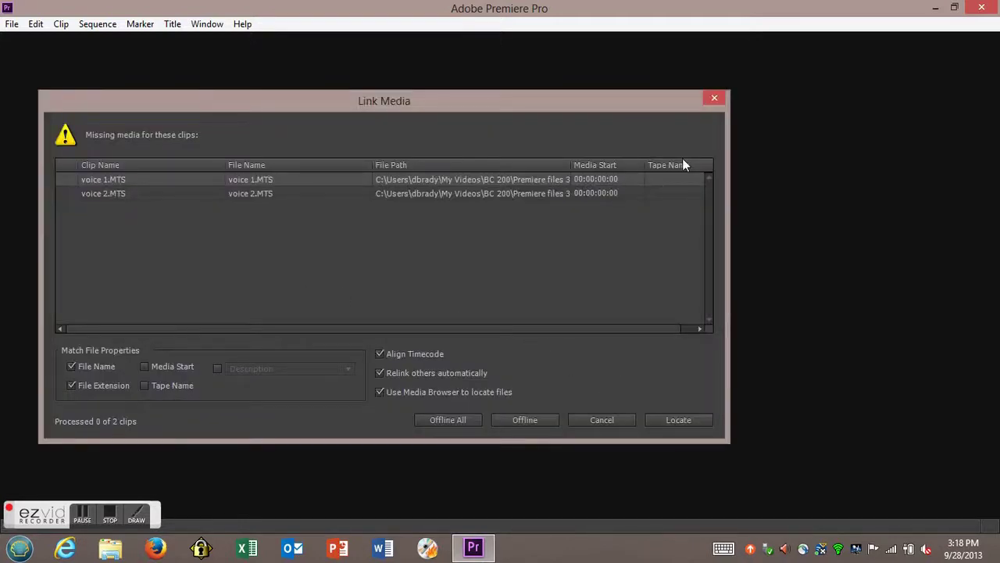
click(713, 99)
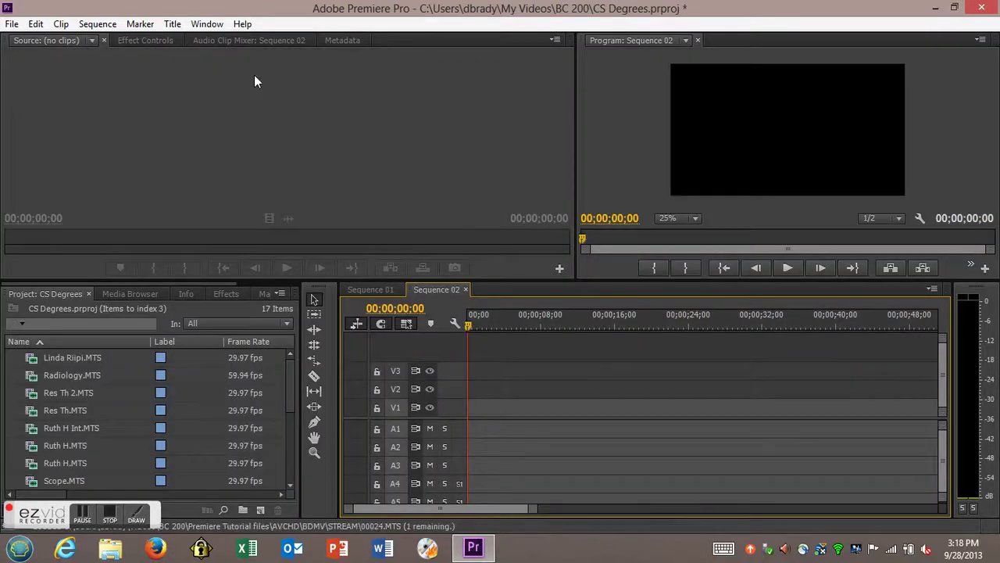
Examine the AVCHD 720p30 preset for a new sequence and close the dialog without creating one.
click(11, 25)
mouse_move(37, 47)
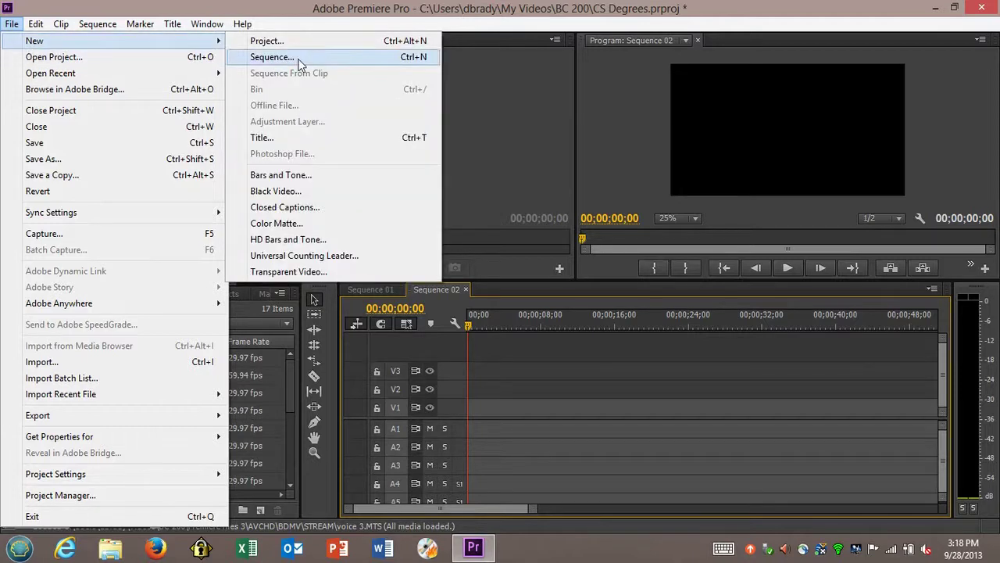
click(297, 59)
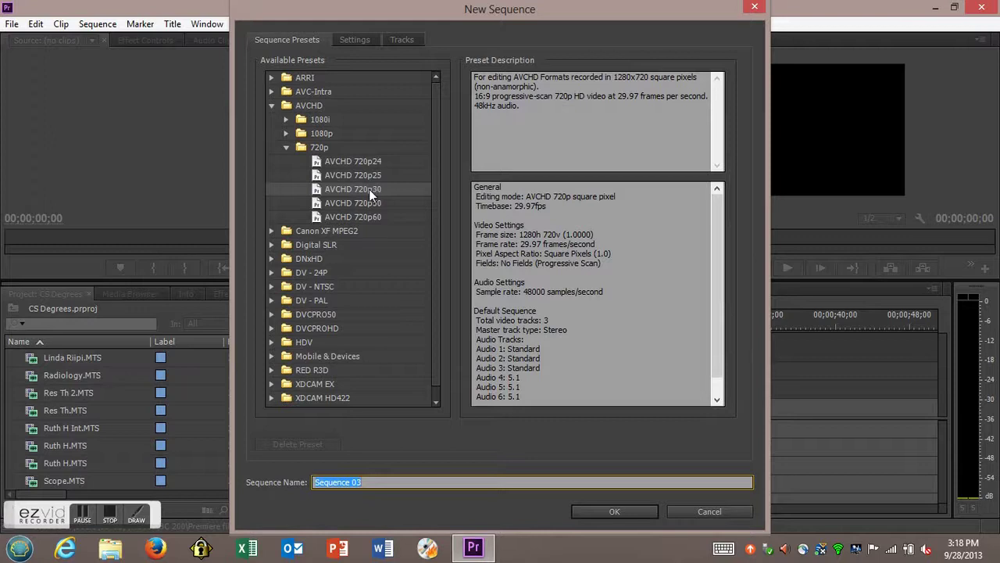
click(754, 9)
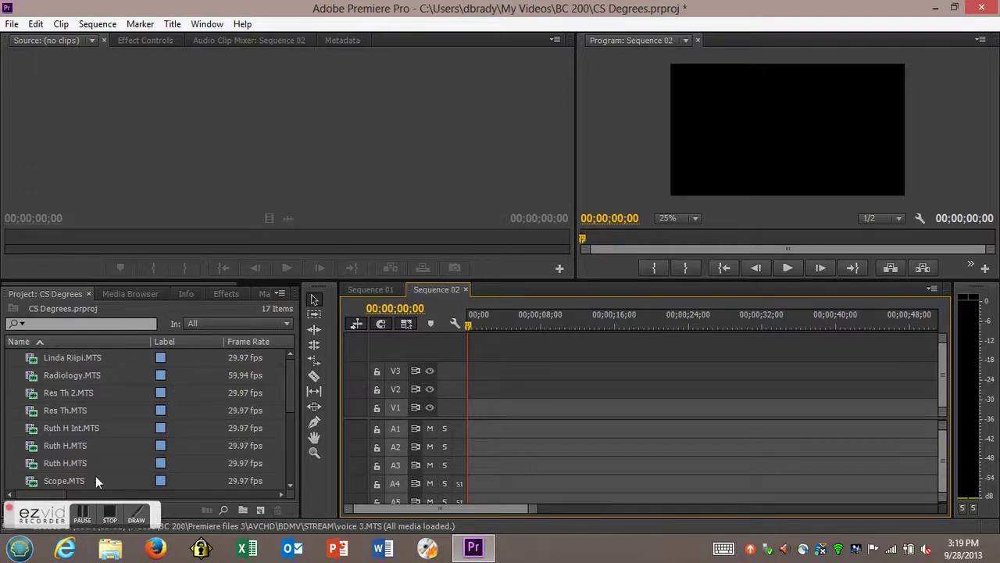
Look through the list of imported media in the CS Degrees project.
click(289, 379)
mouse_move(289, 378)
mouse_down()
mouse_move(291, 444)
mouse_move(302, 365)
mouse_up()
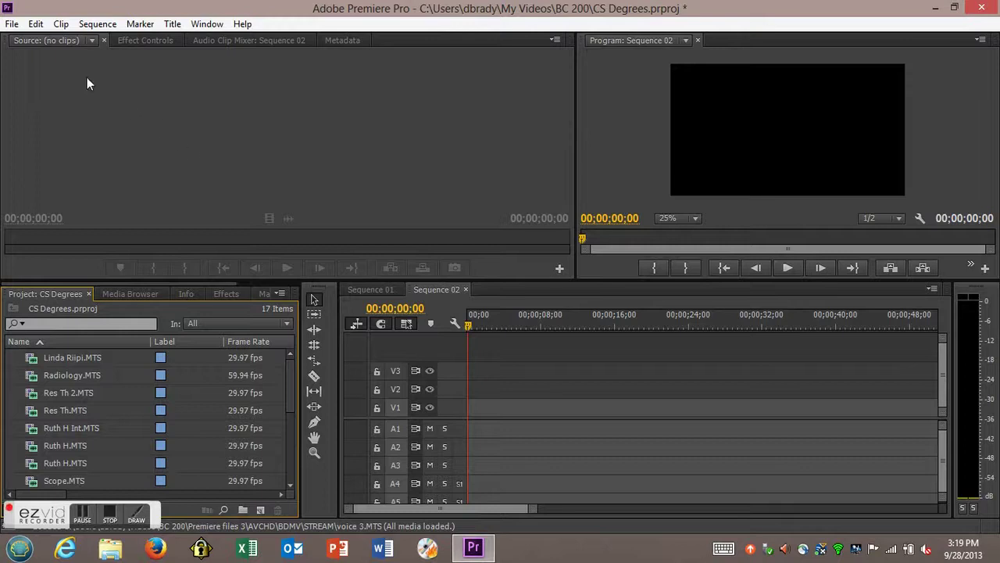
Import the clips 00024.MTS and 00025.MTS from the AVCHD > BDMV > STREAM folder inside Premiere Tutorial files.
click(11, 24)
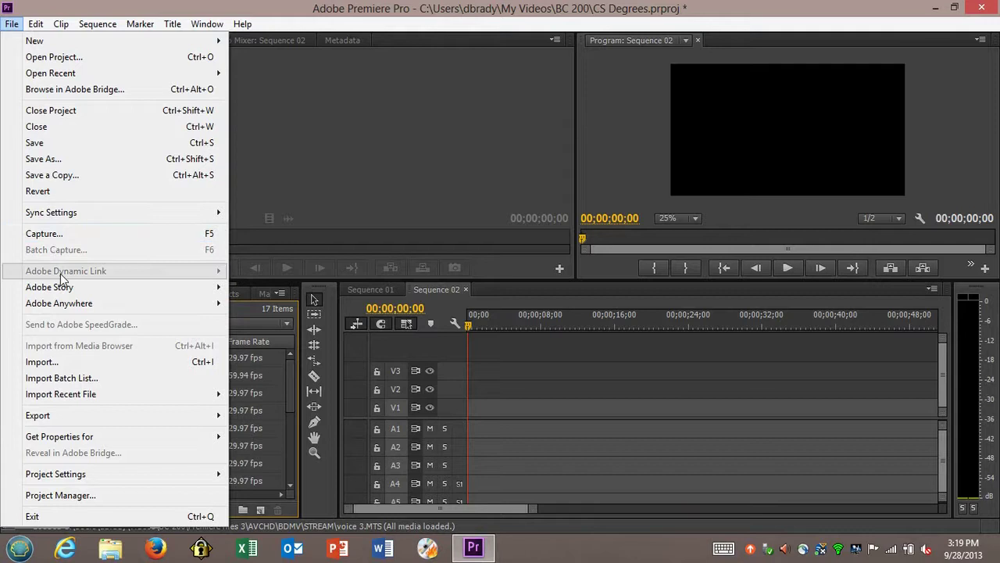
click(71, 364)
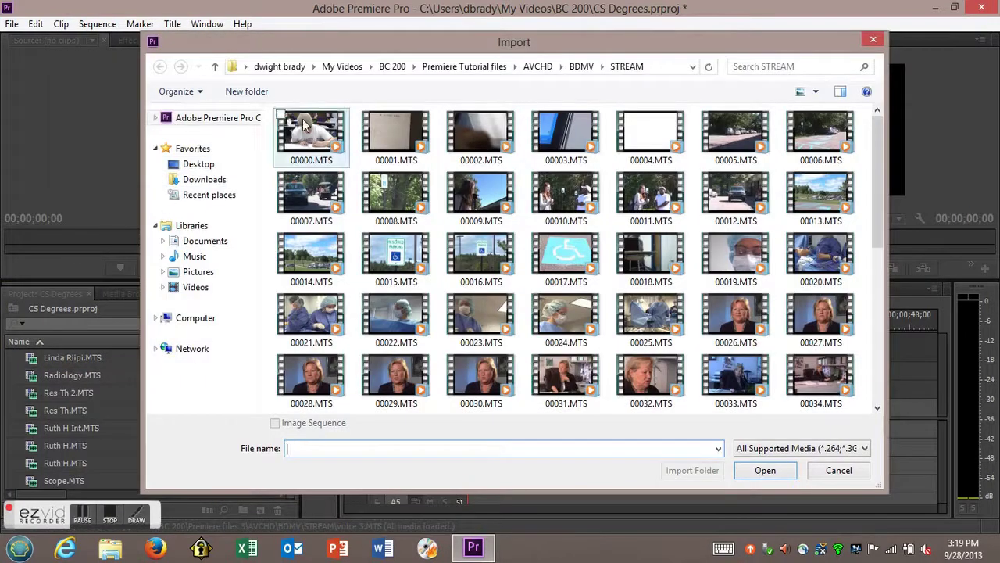
click(398, 67)
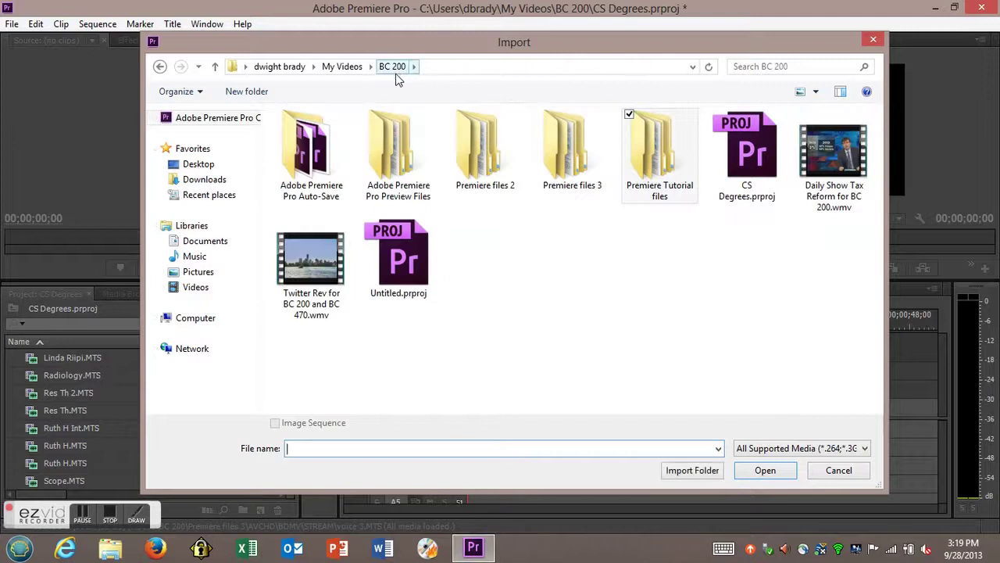
double_click(650, 160)
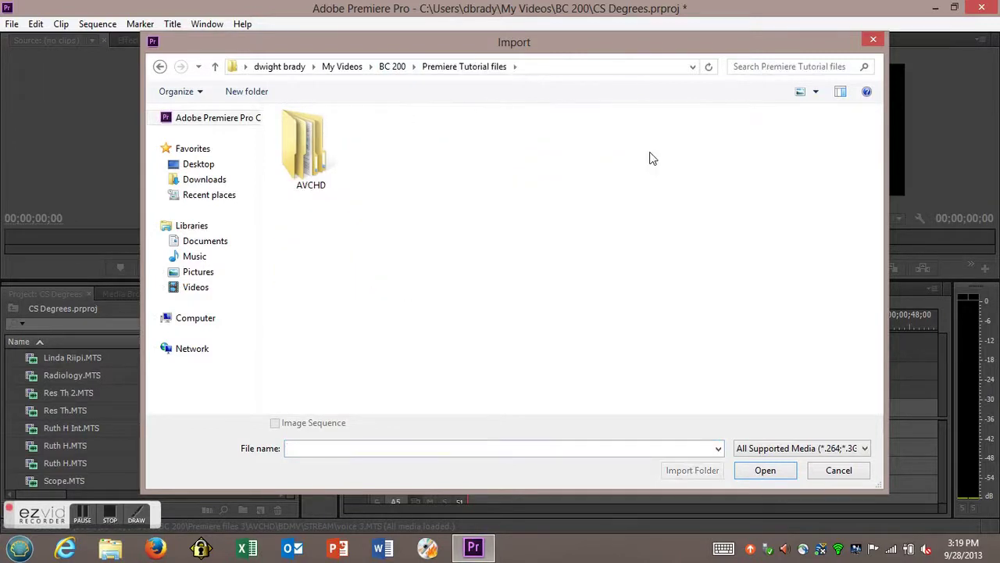
click(295, 153)
double_click(294, 148)
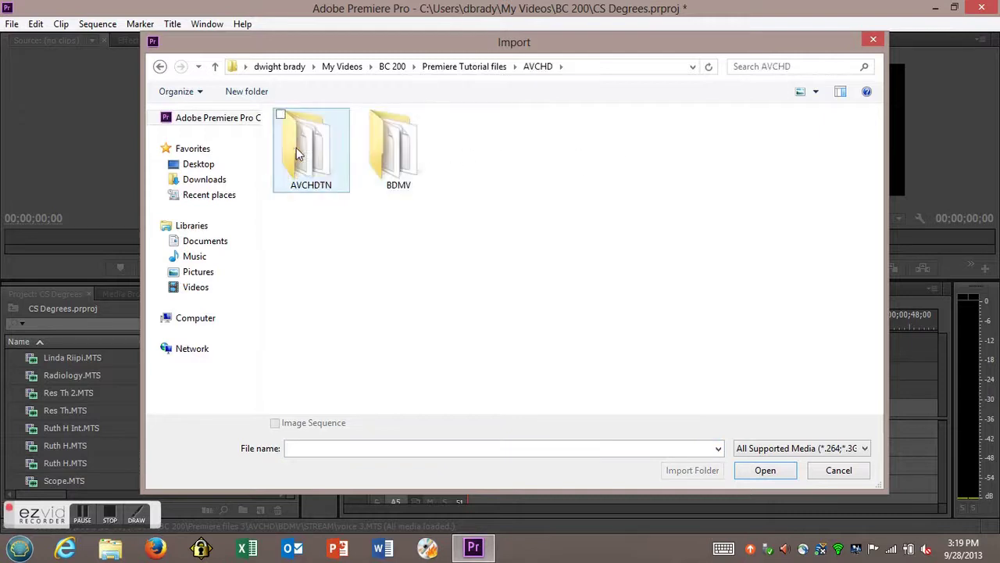
double_click(386, 153)
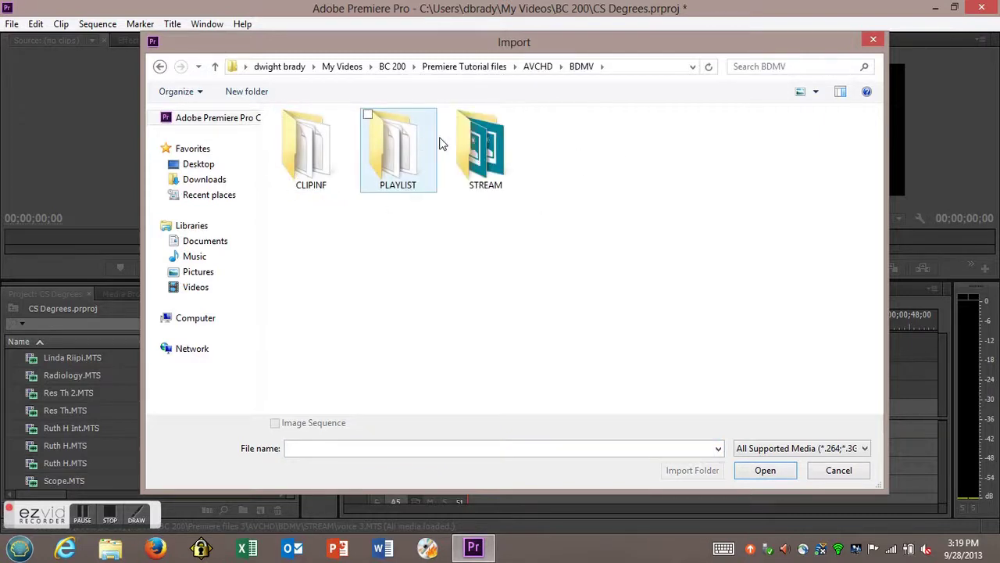
double_click(471, 145)
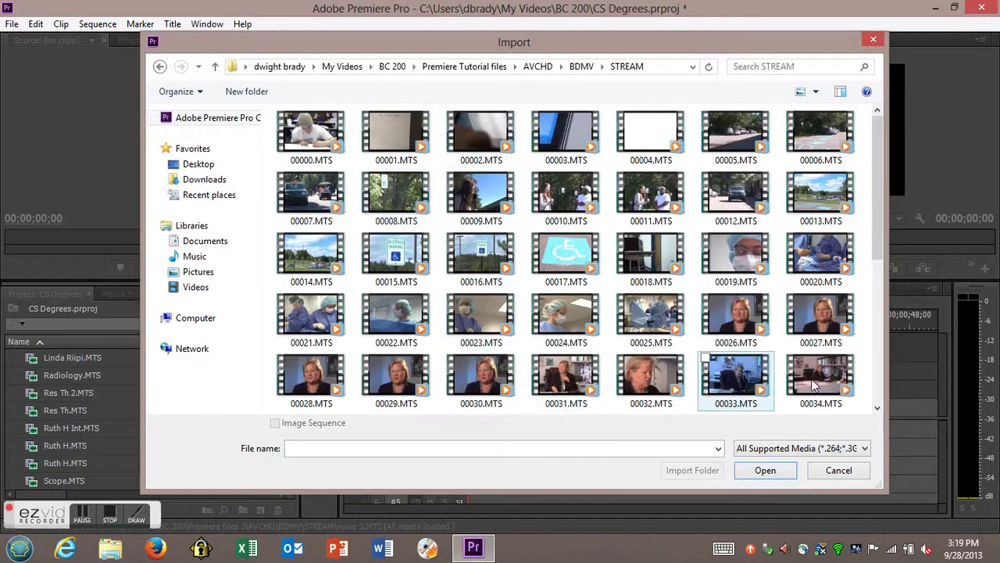
drag(873, 142, 875, 164)
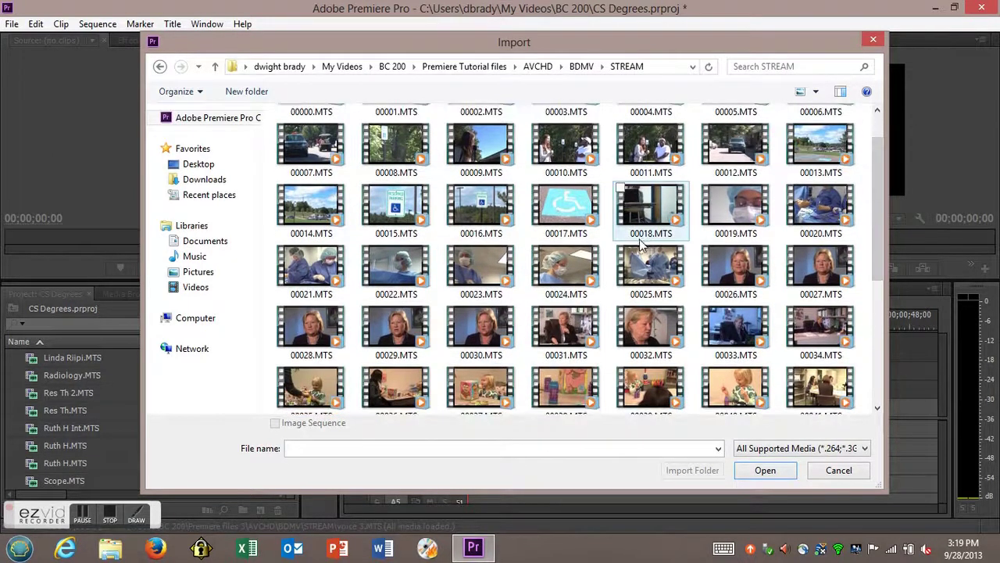
click(558, 267)
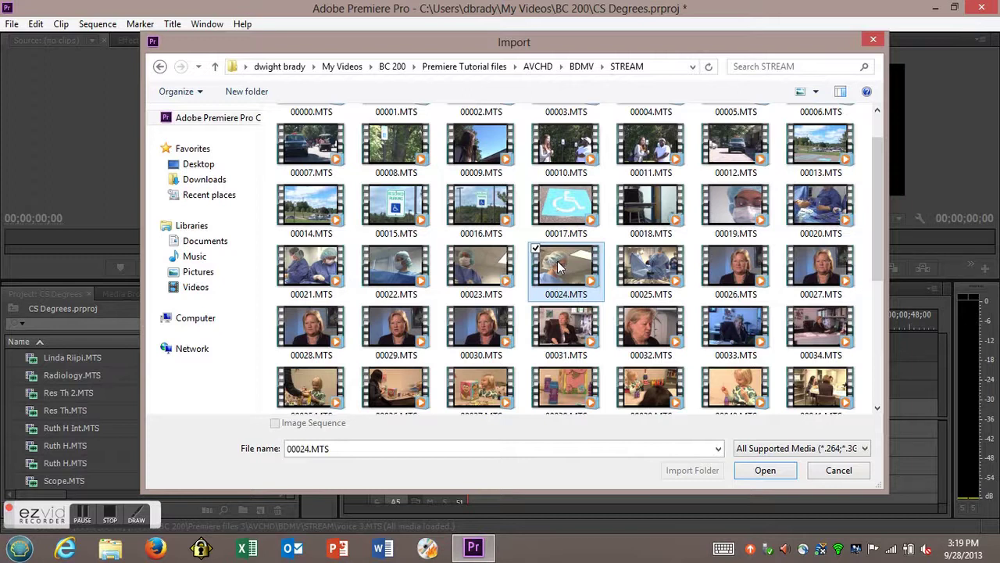
key(shift+Right)
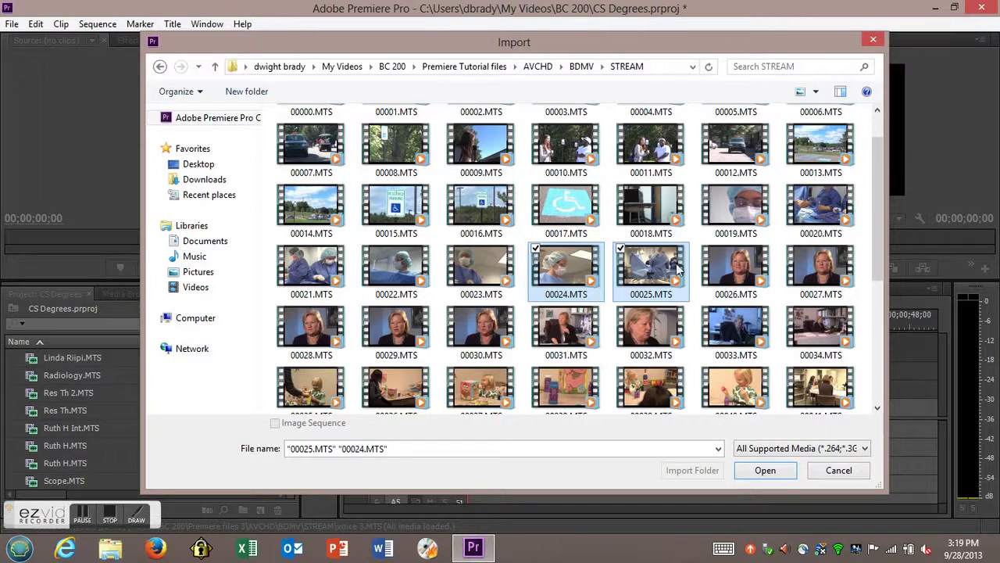
click(756, 470)
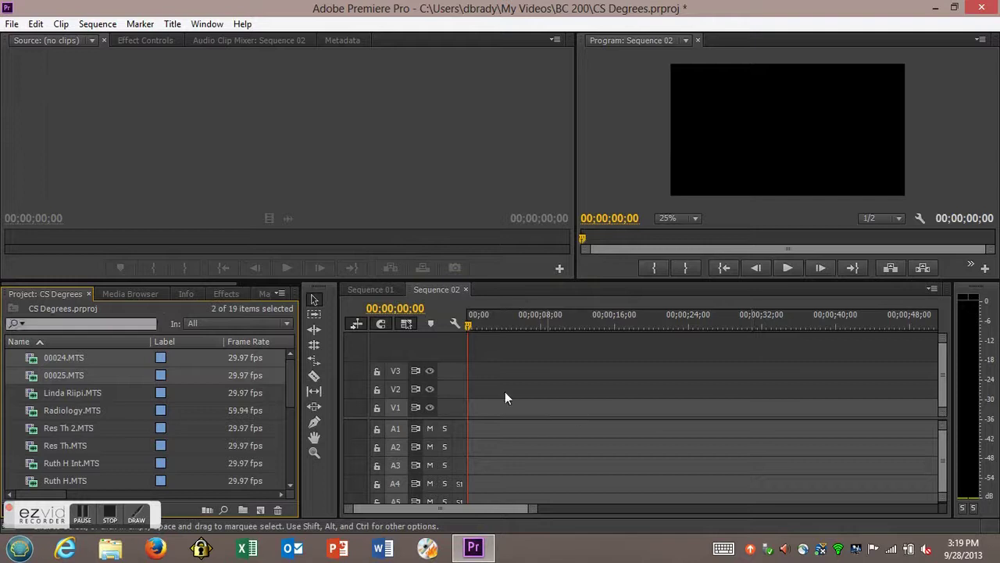
Rename the imported clip 00024.MTS as Surge Tech CU.MTS in the project.
click(50, 357)
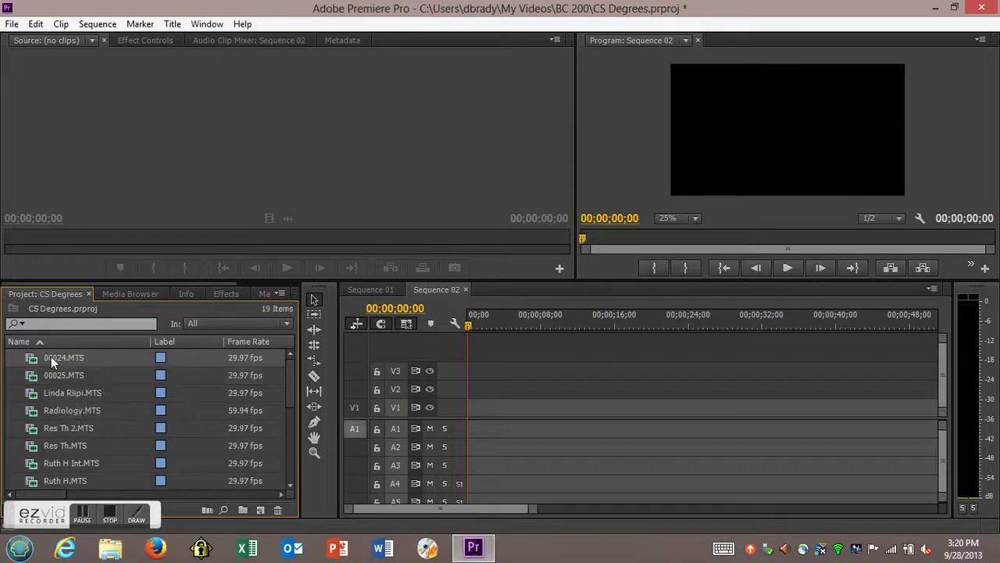
click(50, 354)
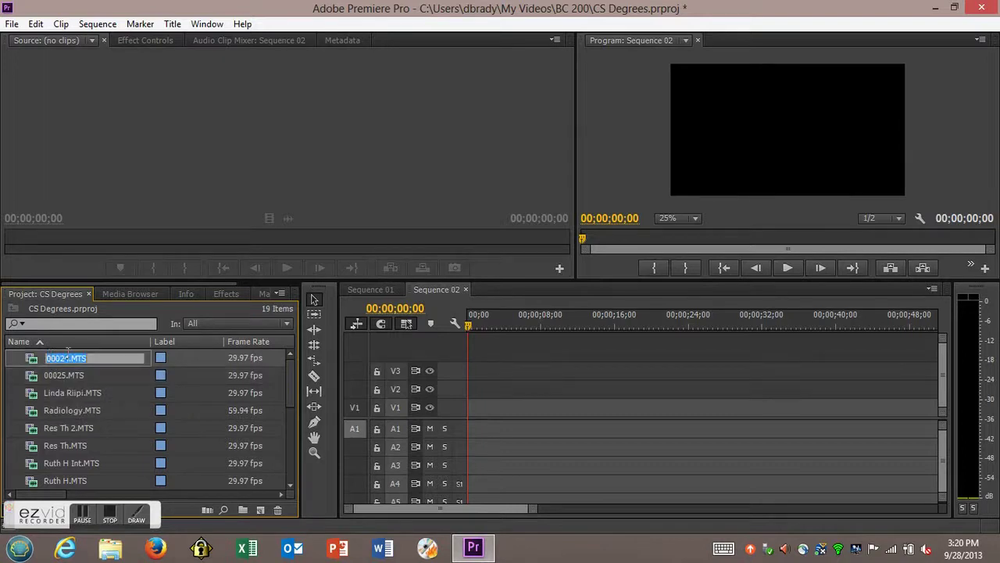
click(70, 357)
drag(70, 357, 41, 359)
text(Surge Tech CU)
Load clip 00025.MTS in the source monitor and rename it as Surge Tech WS.MTS.
double_click(48, 375)
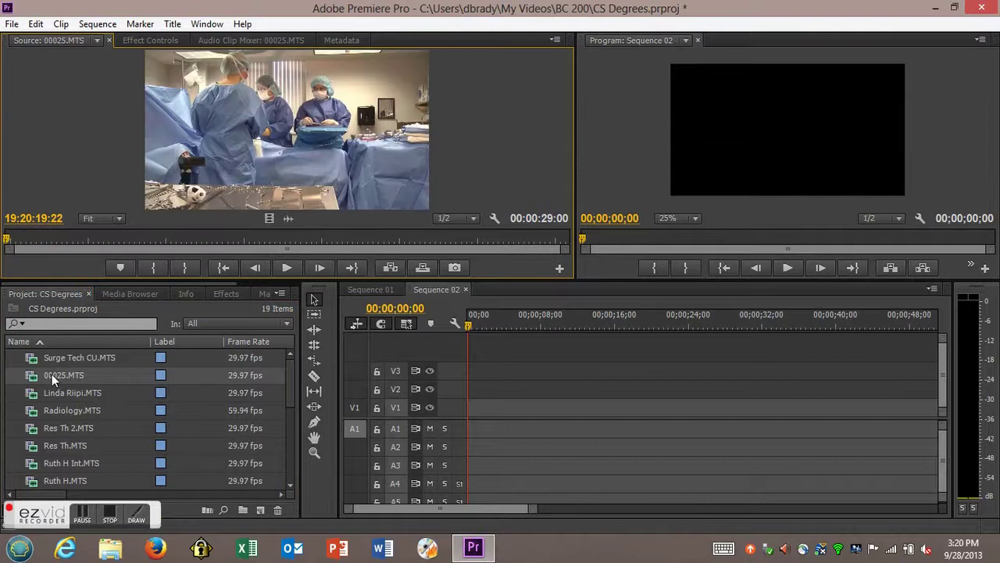
click(53, 373)
drag(68, 375, 4, 380)
text(Surge Tech )
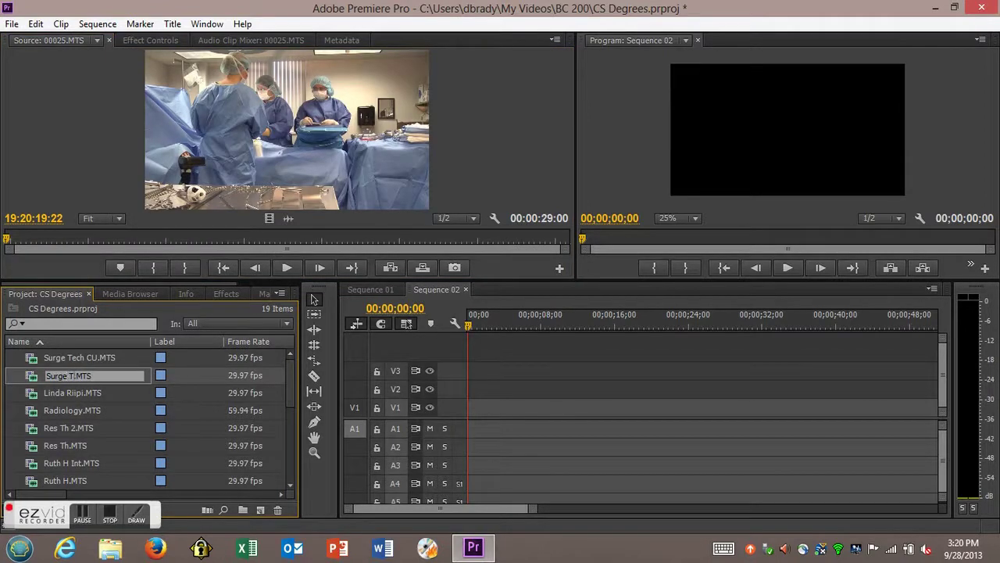
text(WS)
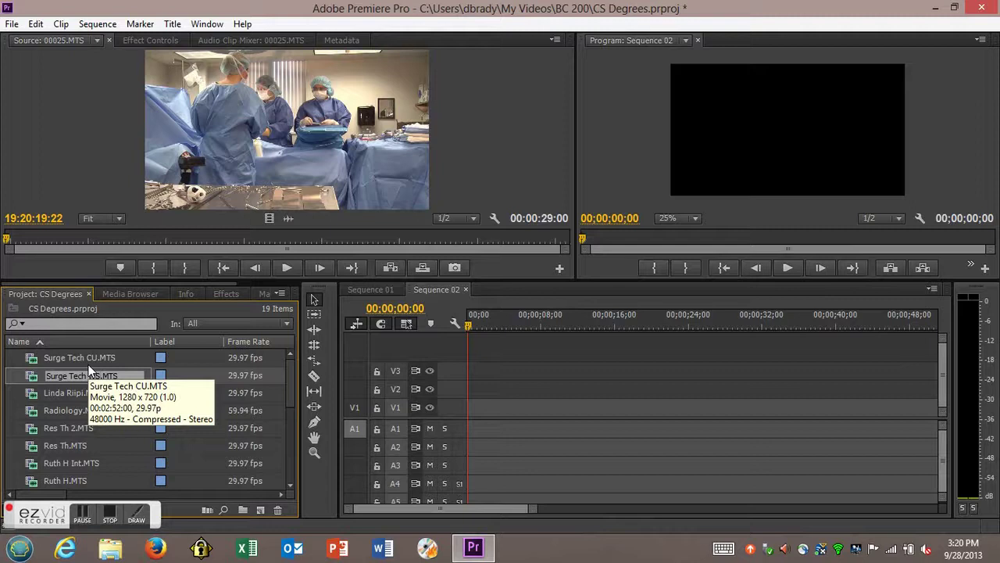
key(Tab)
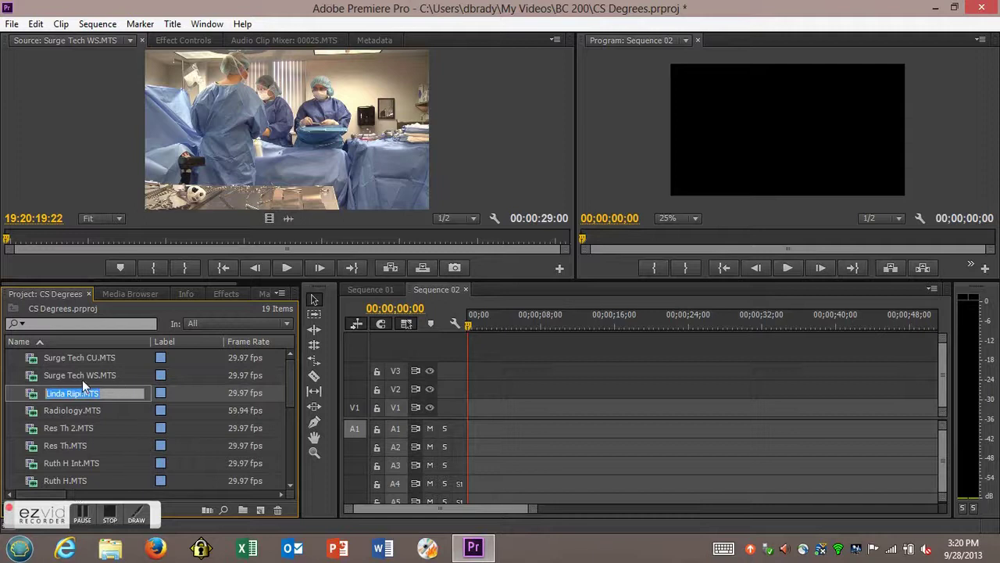
drag(289, 378, 302, 357)
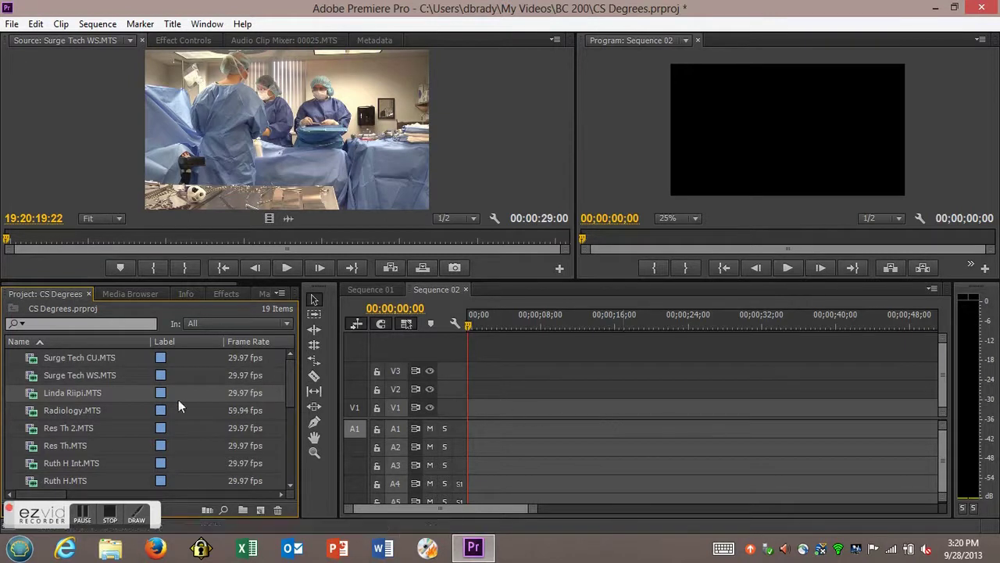
Start another media import and browse to the AVCHD > BDMV > STREAM folder inside Premiere files 3.
click(11, 24)
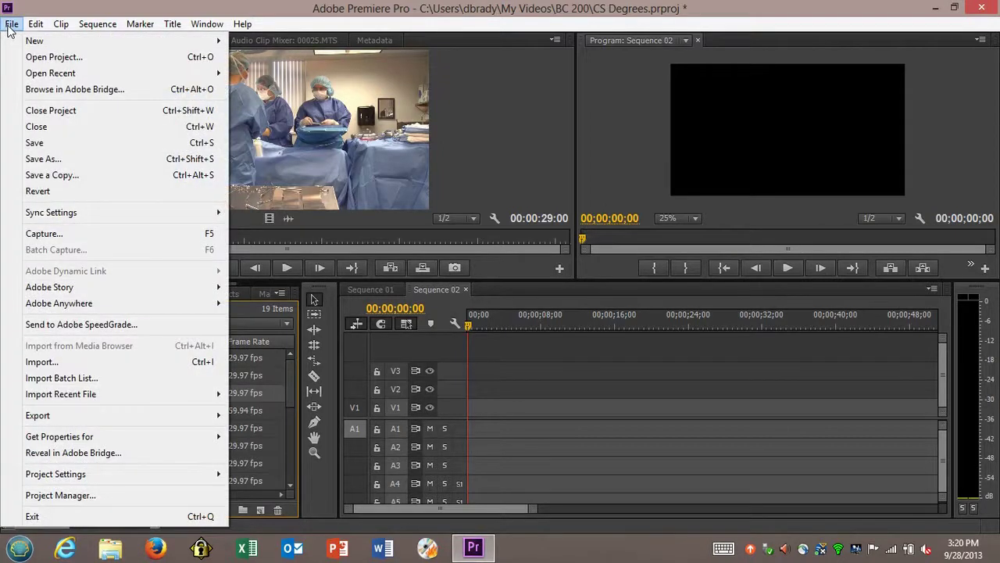
click(46, 361)
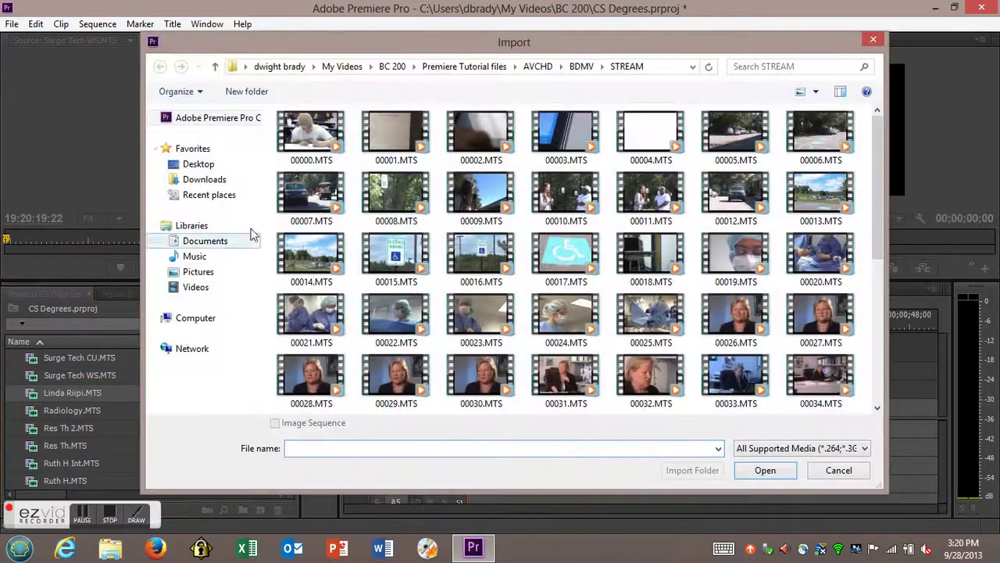
click(395, 68)
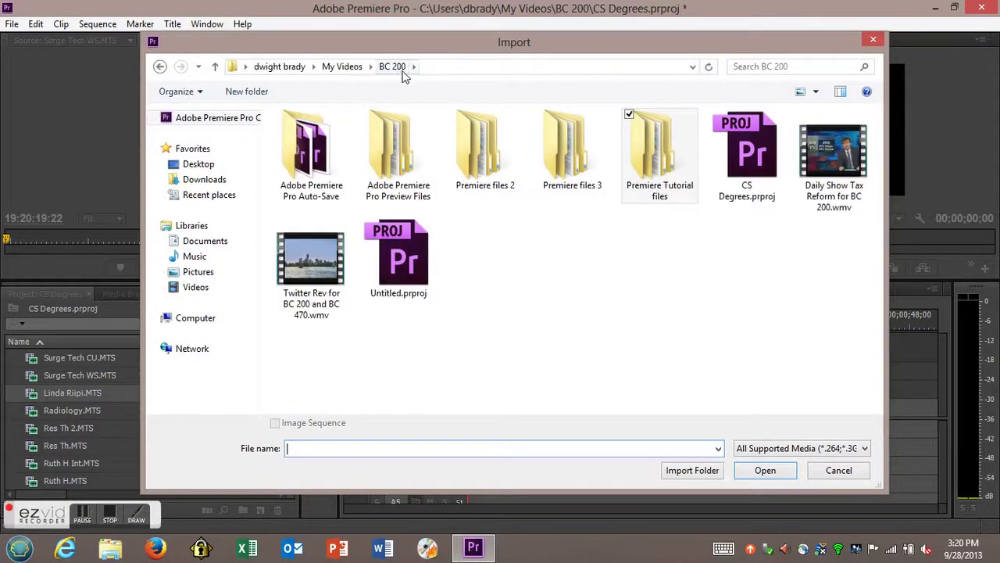
double_click(557, 142)
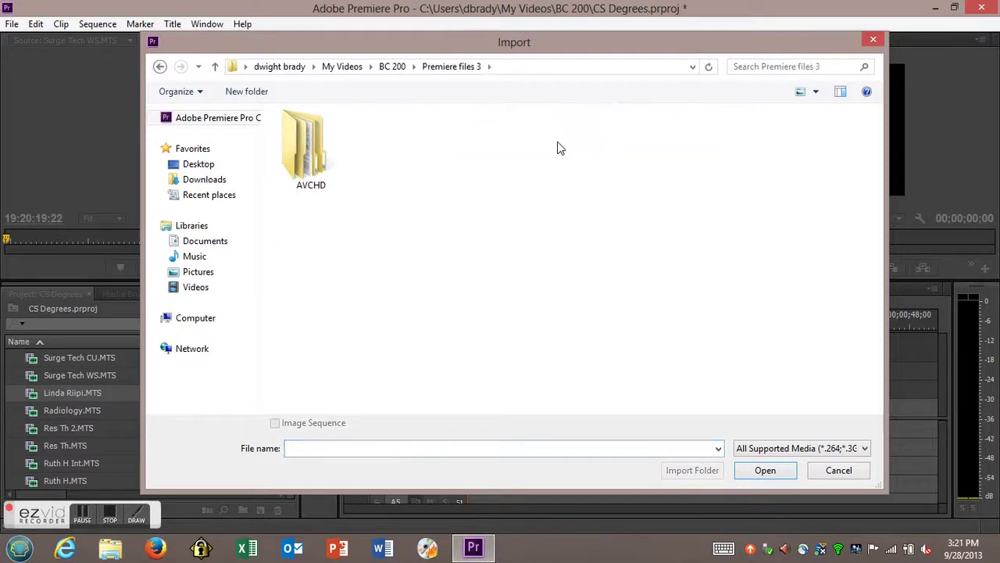
double_click(312, 176)
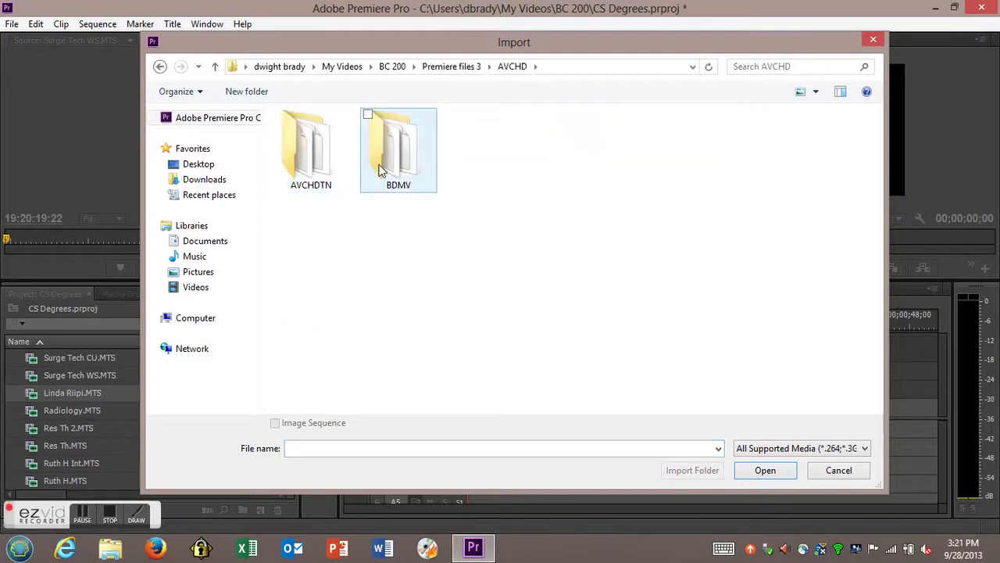
double_click(381, 172)
double_click(476, 160)
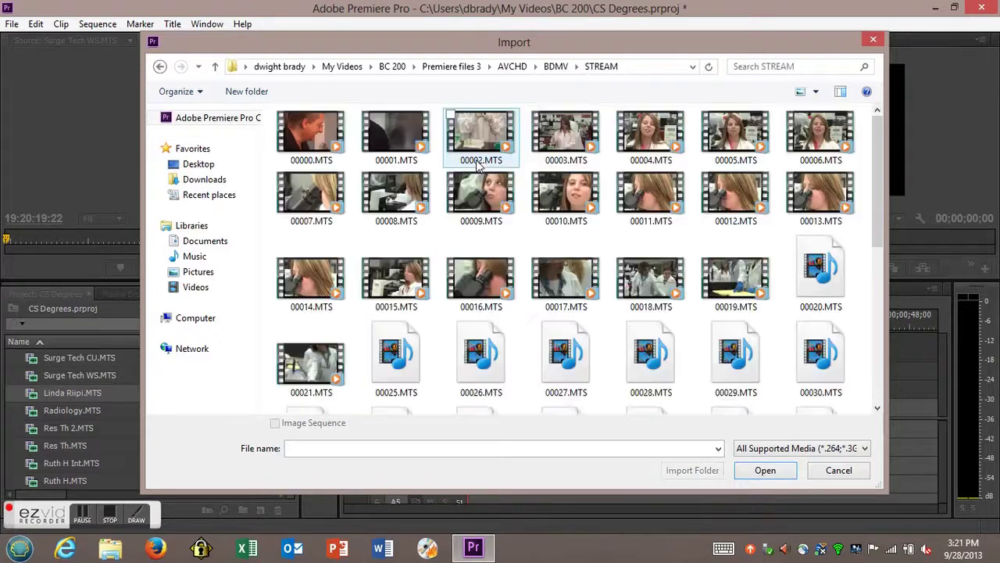
Import the voice clips voice 1 (2).MTS, voice 2 (2).MTS and voice 3.MTS into the project.
drag(876, 167, 877, 354)
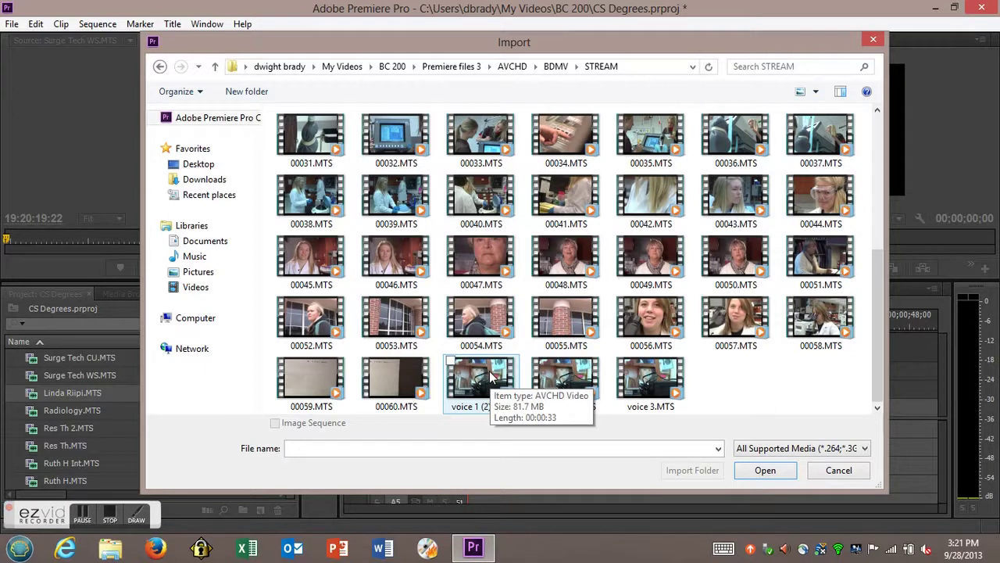
key(Home)
key(shift+Right)
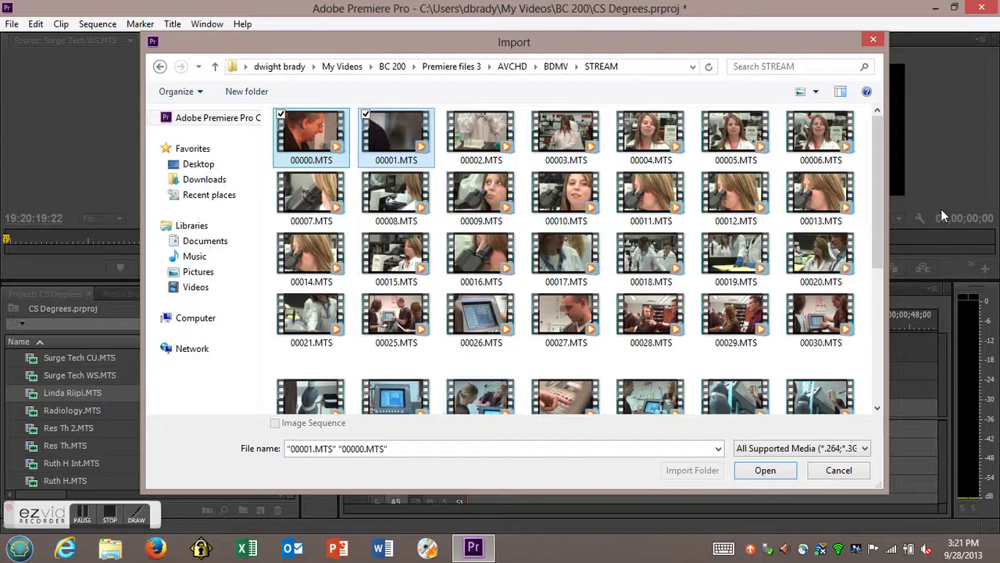
drag(876, 217, 881, 367)
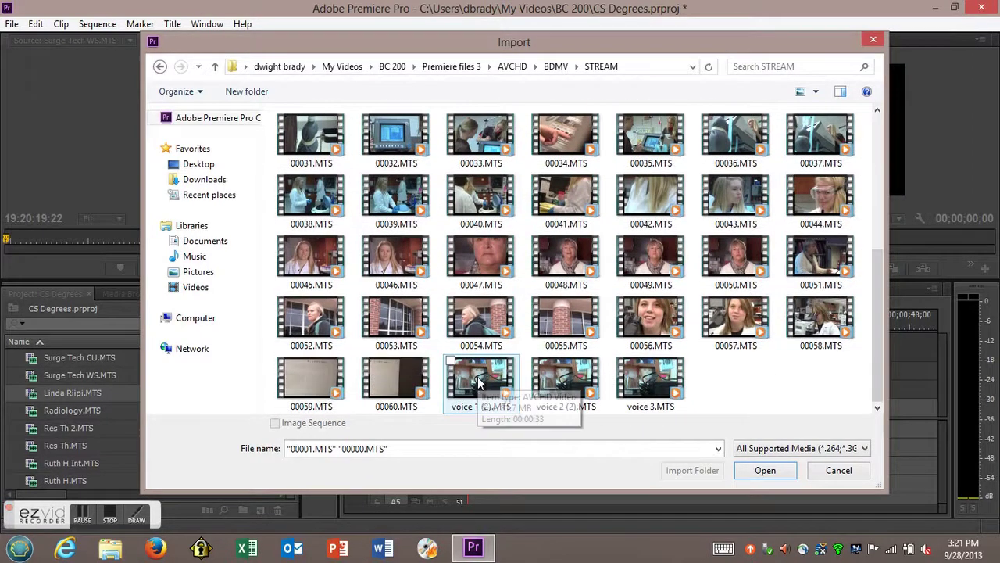
click(479, 383)
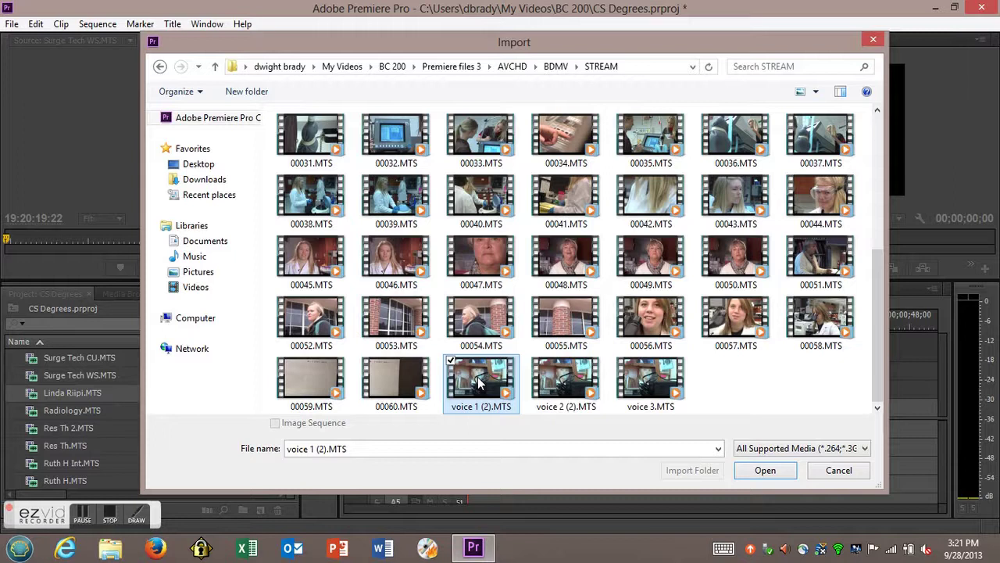
key(shift+Right)
key(shift+Right)
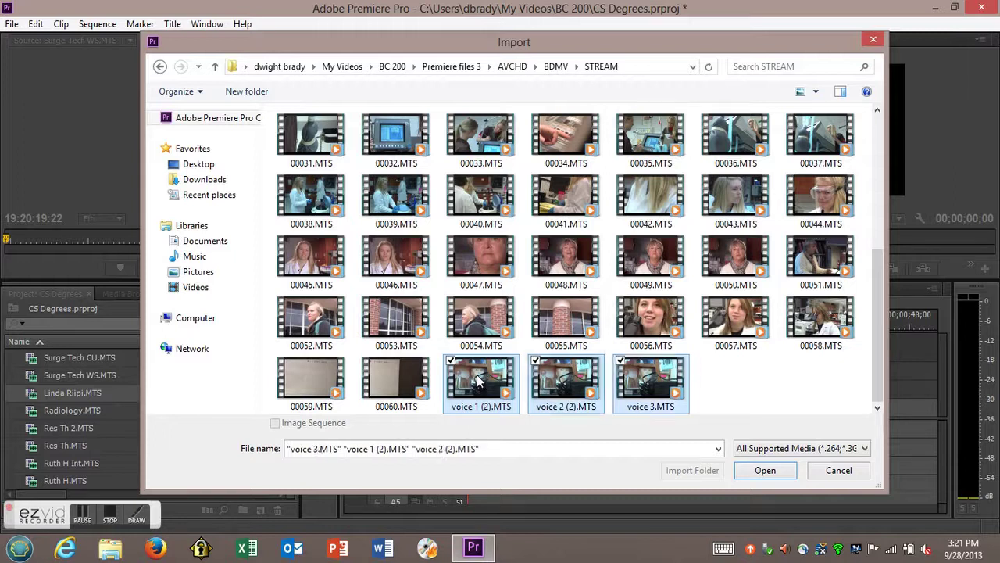
click(756, 470)
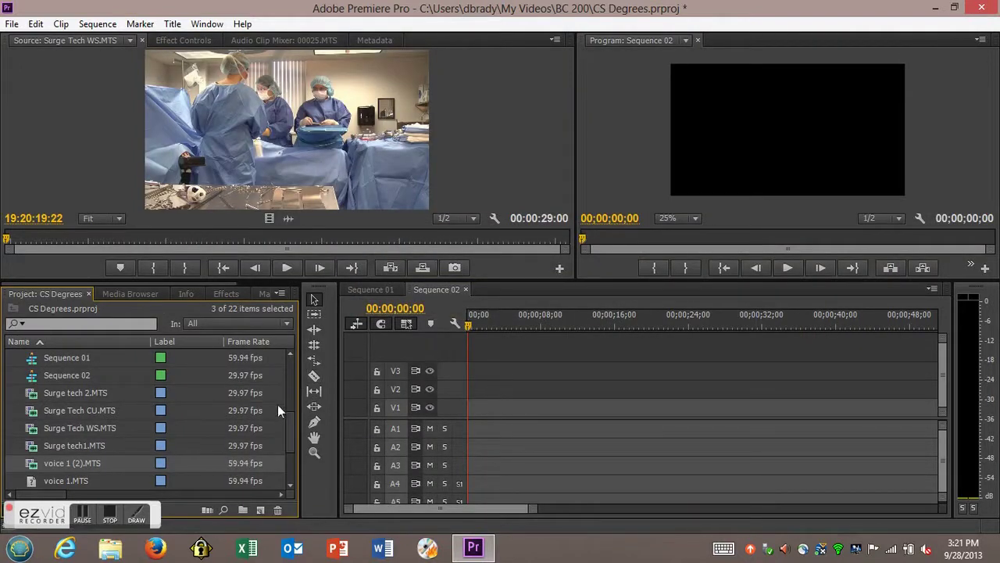
Delete the offline clips voice 1.MTS and voice 2.MTS and one duplicate voice 3.MTS from the project.
drag(293, 421, 290, 452)
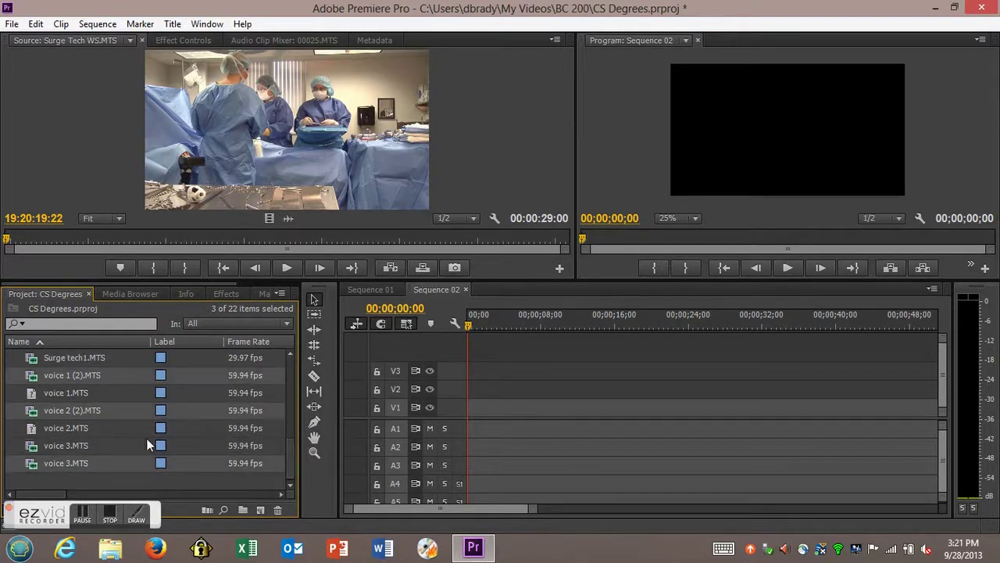
click(51, 394)
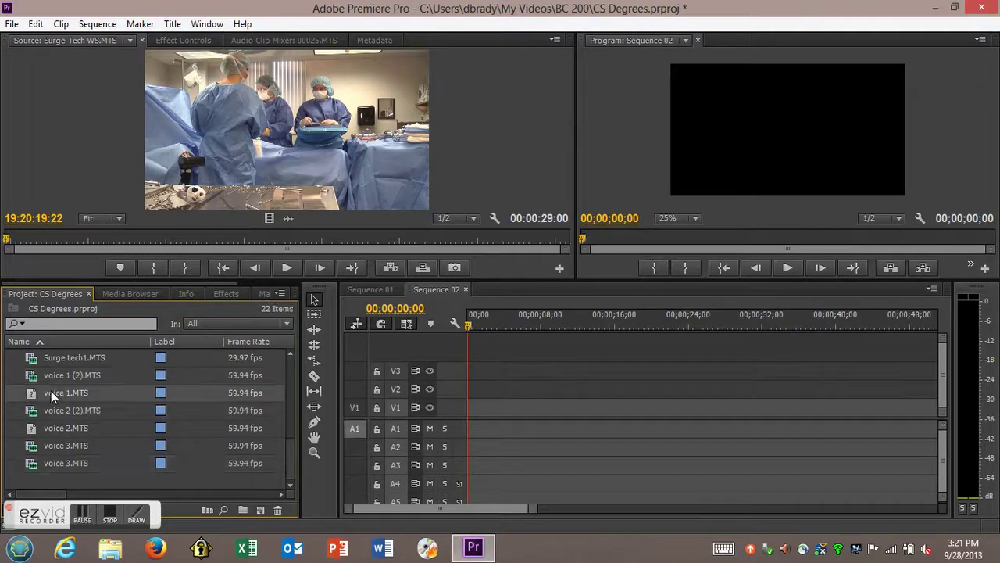
key(Delete)
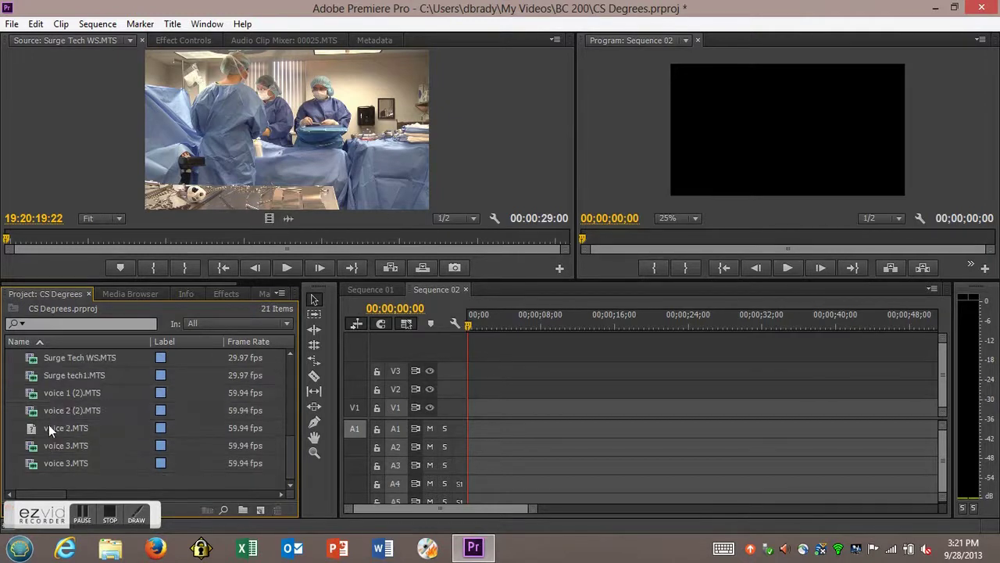
mouse_move(48, 425)
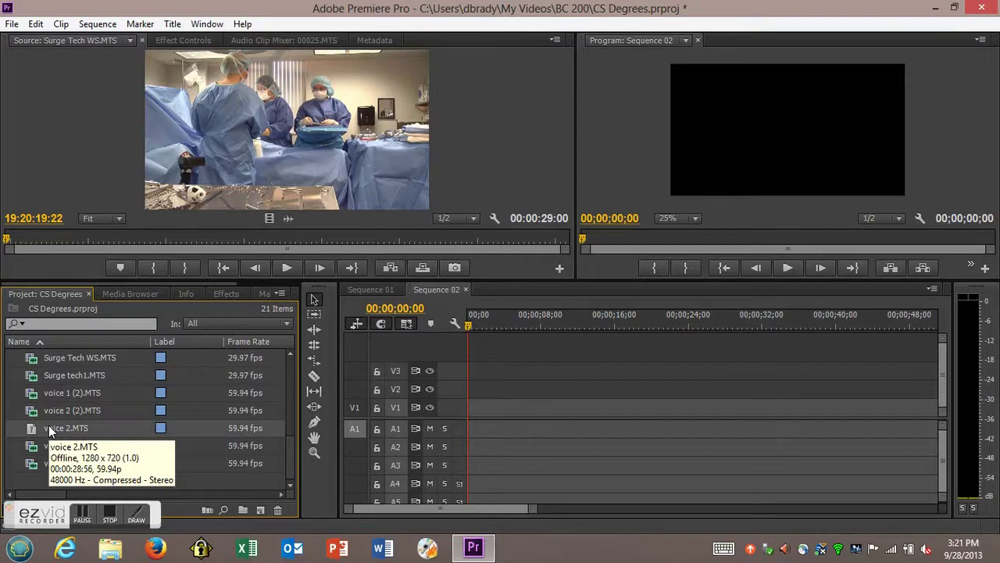
key(Delete)
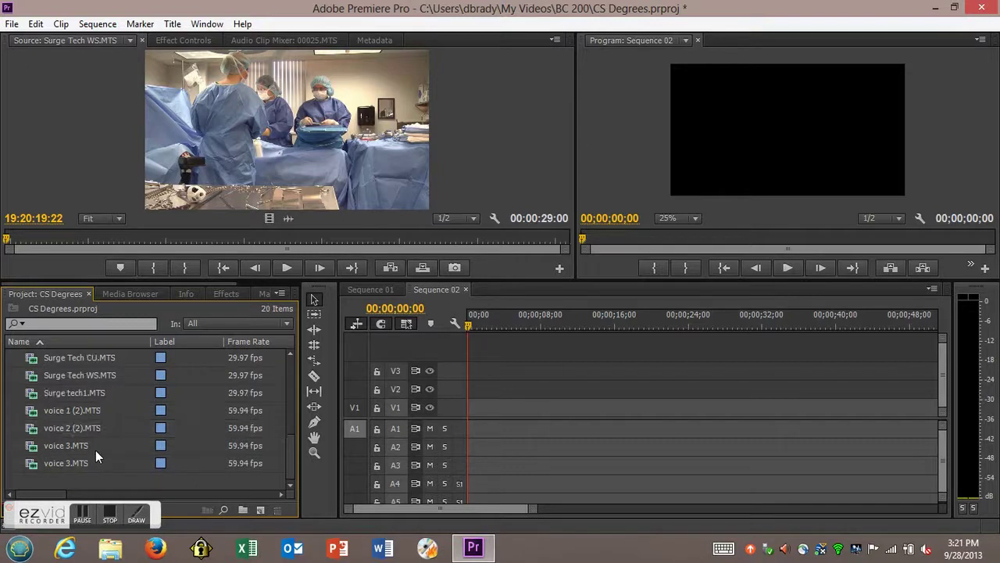
click(53, 444)
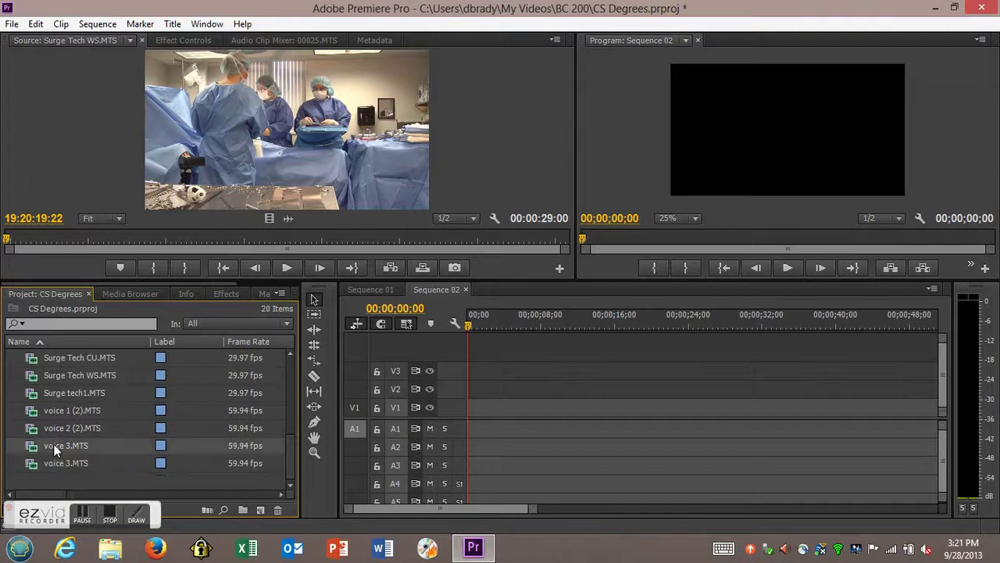
key(Delete)
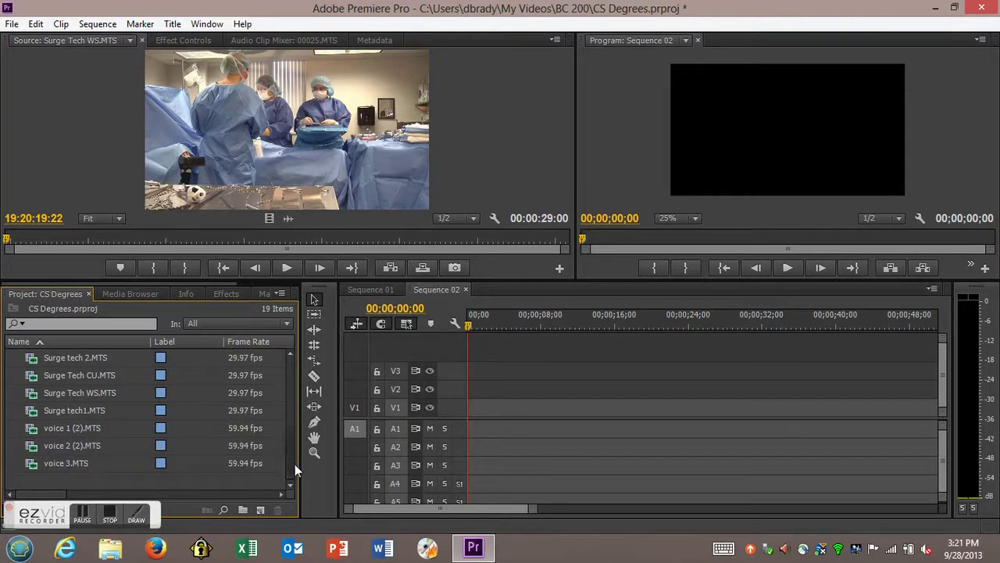
Return to the start of the project's media list and move the Sequence 02 playhead to about 00;00;11;20.
drag(295, 463, 300, 375)
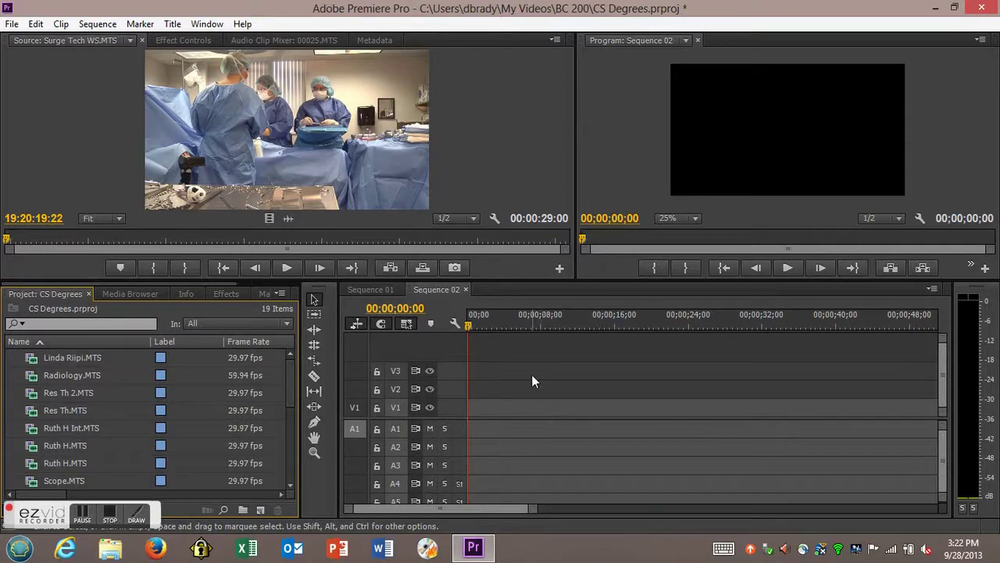
drag(469, 326, 574, 326)
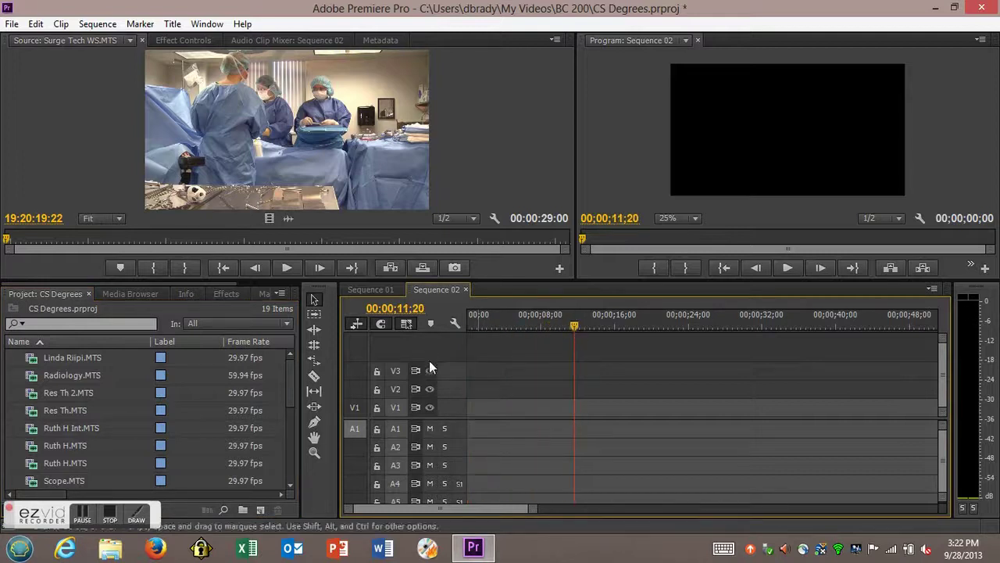
click(111, 513)
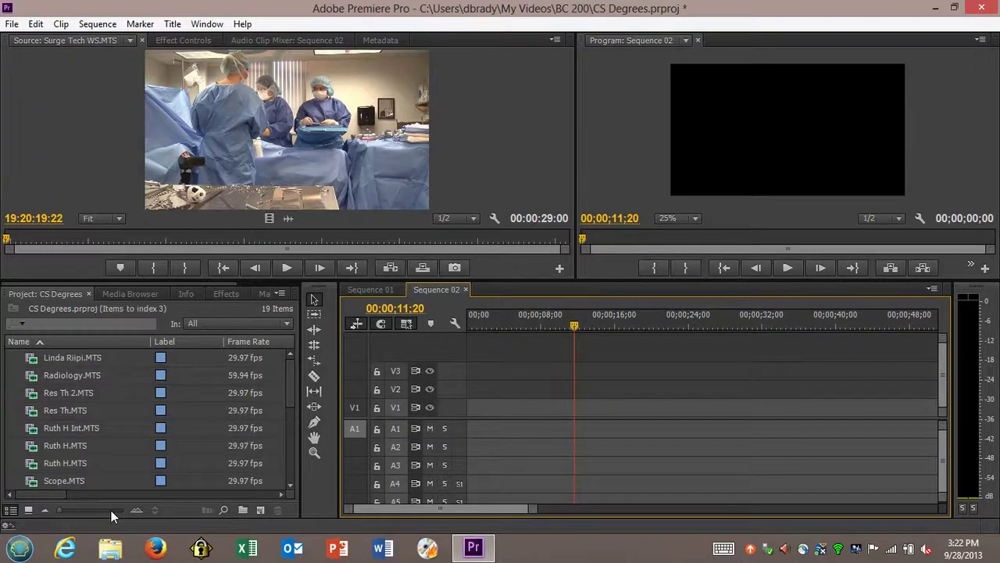